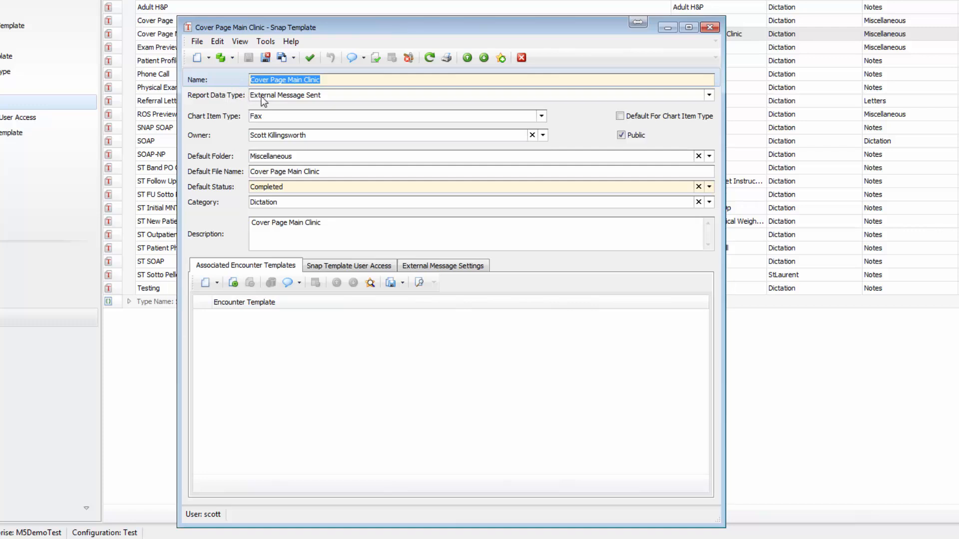
# Check the Report Data Type options, keeping External Message Sent with chart item type Fax
pyautogui.click(261, 98)
pyautogui.click(256, 98)
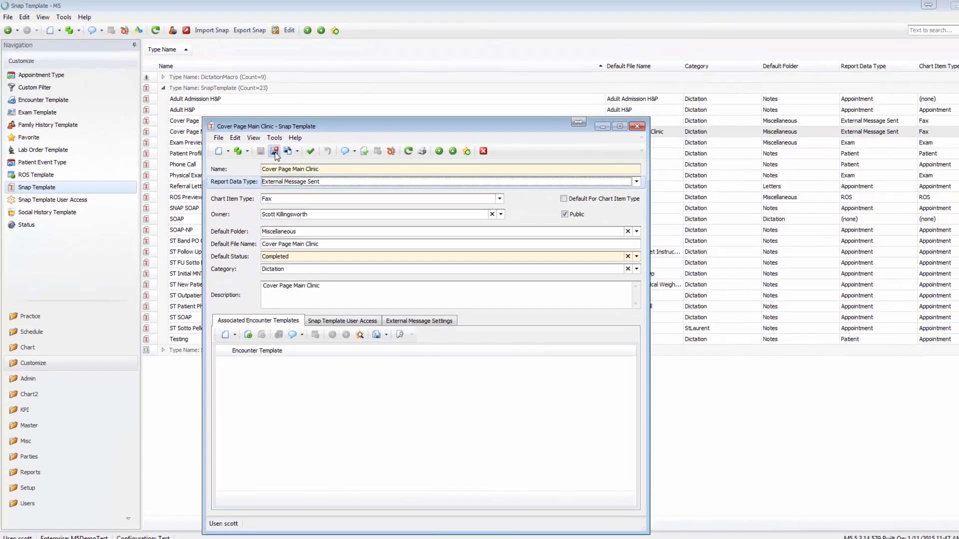
# Save Cover Page Main Clinic, then inspect its fax cover sheet header and confidentiality footer in Snap Designer
pyautogui.click(265, 58)
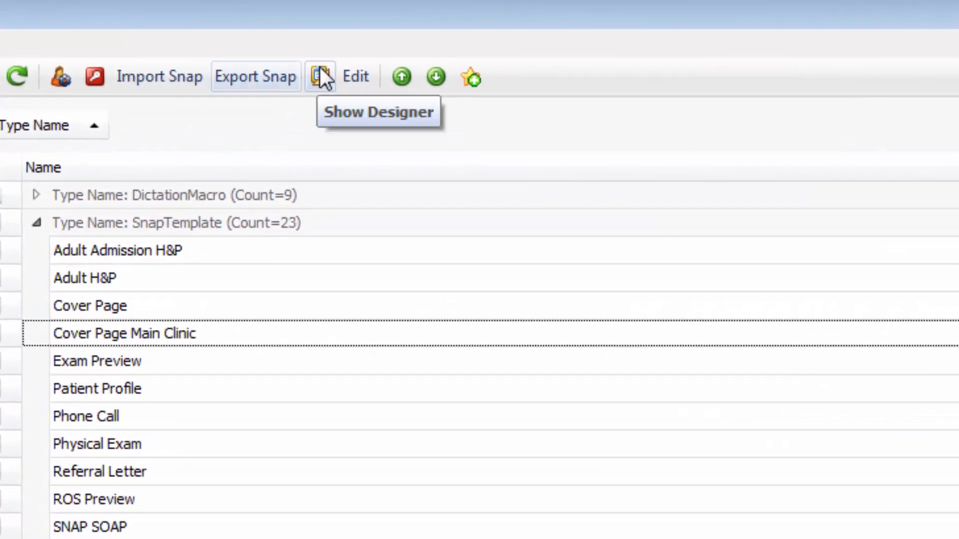
pyautogui.click(320, 75)
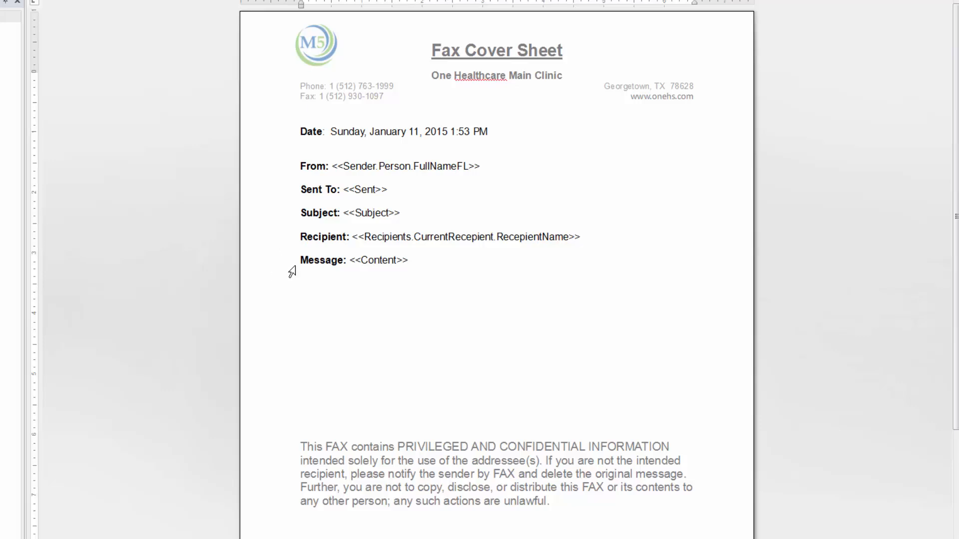
pyautogui.doubleClick(394, 45)
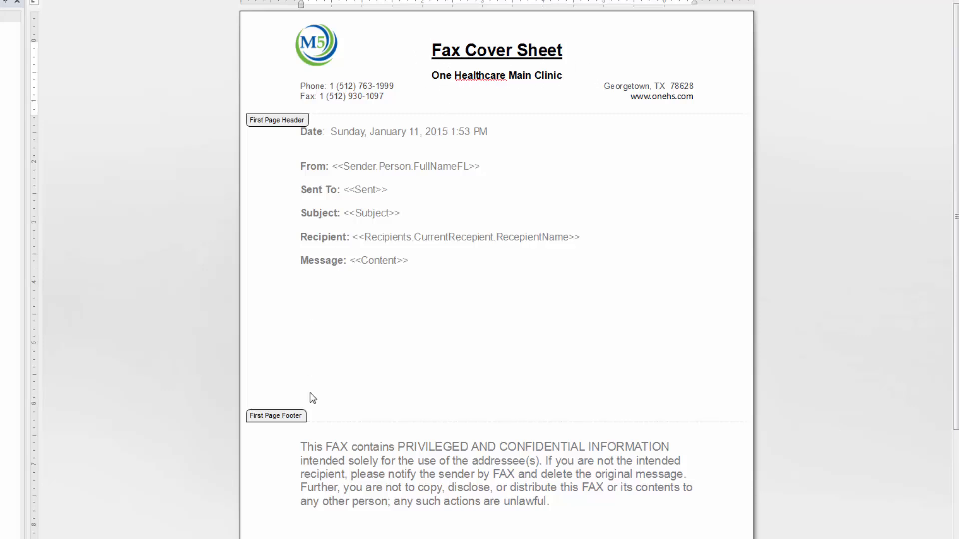
pyautogui.click(294, 462)
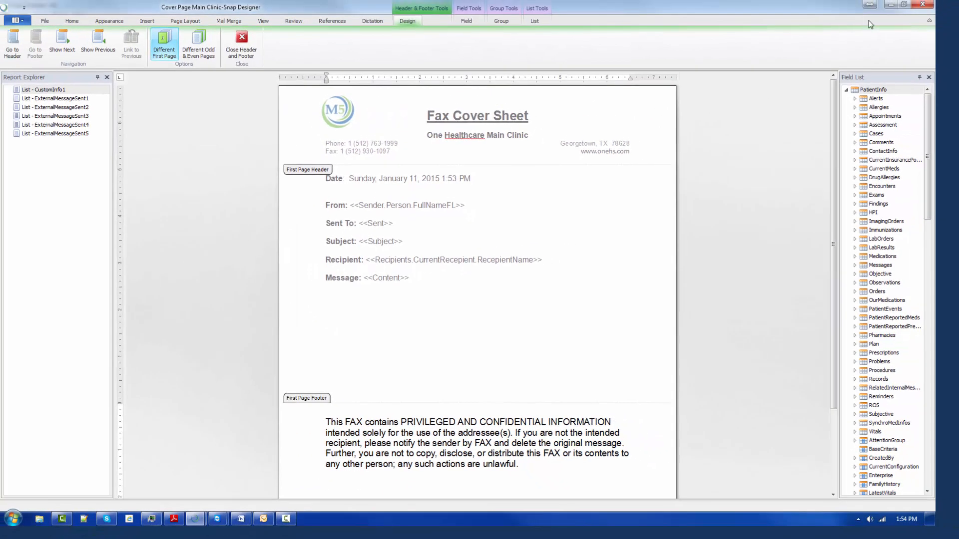
pyautogui.click(918, 4)
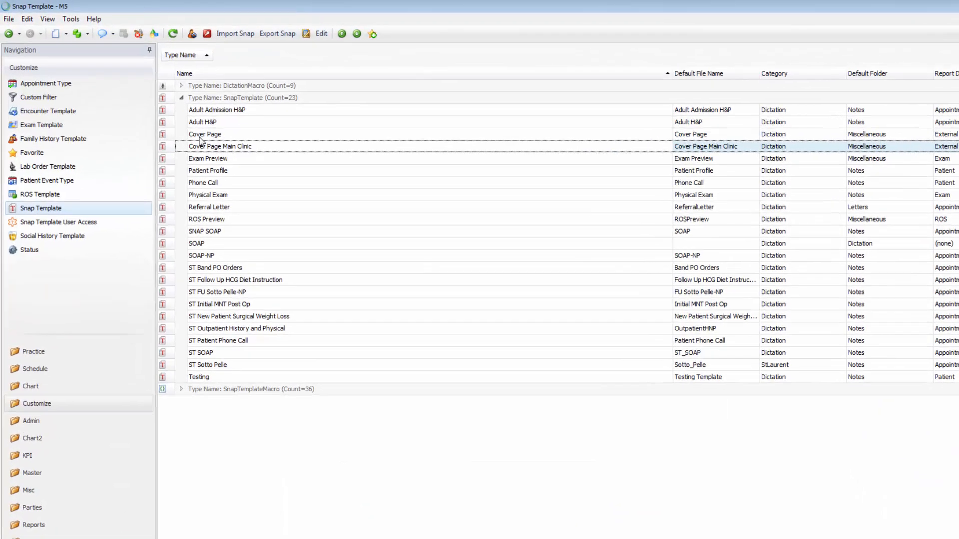
pyautogui.click(168, 117)
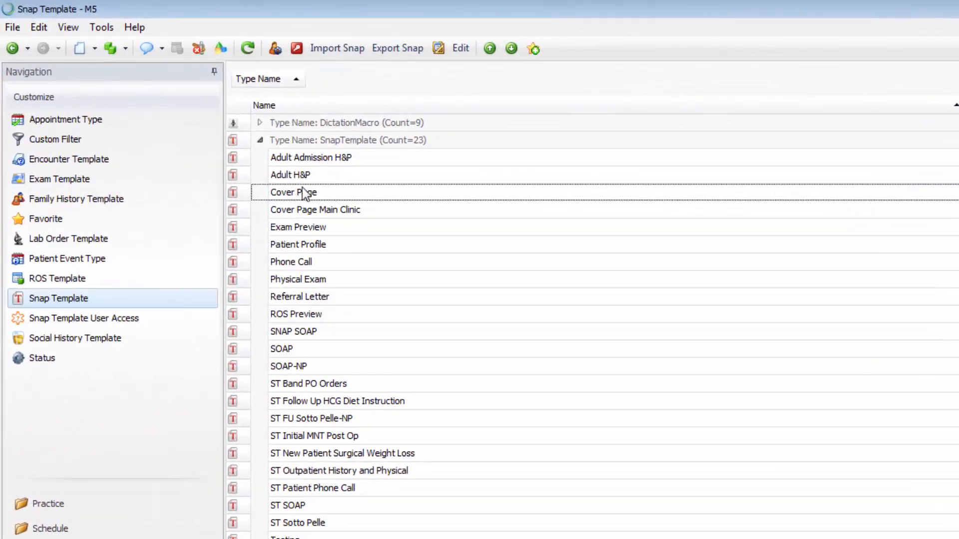
pyautogui.click(440, 48)
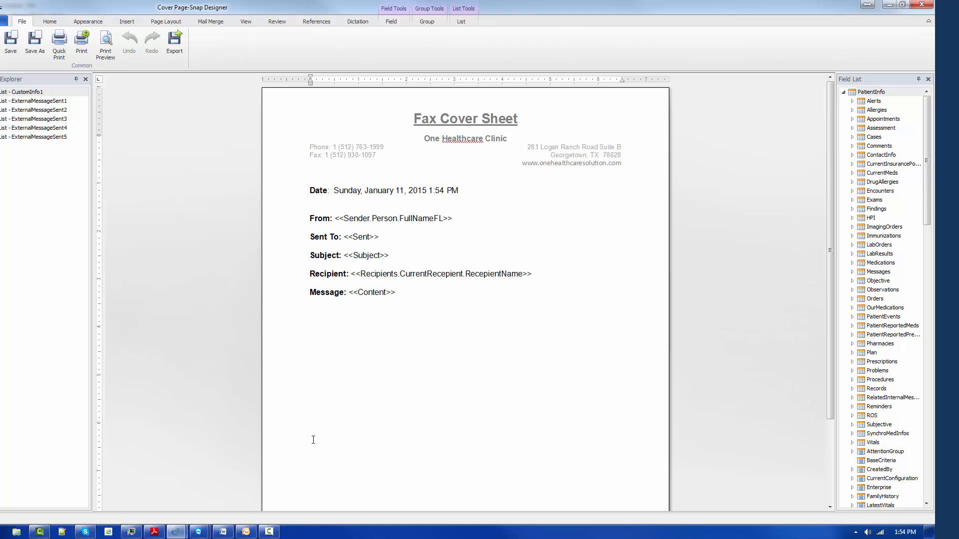
pyautogui.scroll(-3, 313, 439)
pyautogui.scroll(3, 340, 452)
pyautogui.click(919, 4)
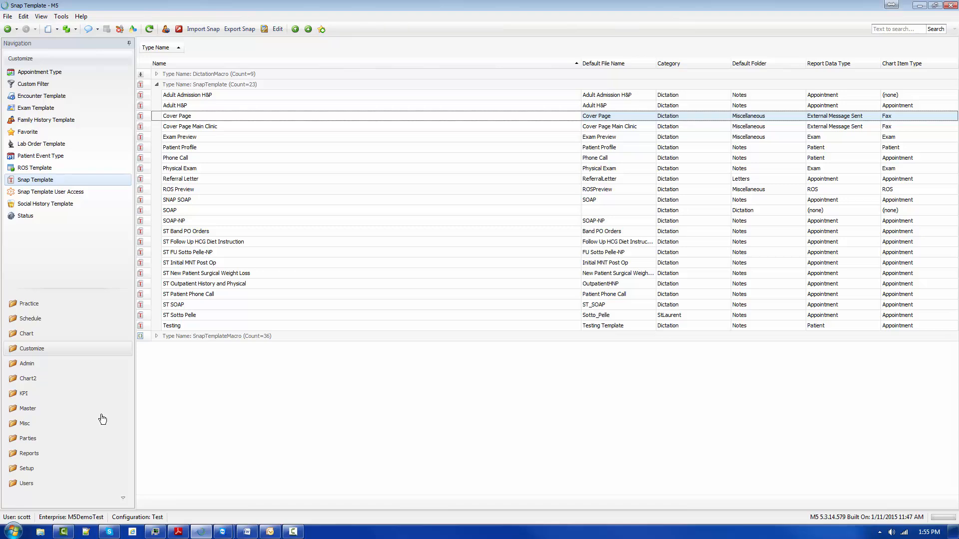
# Set the One Healthcare Solution, Inc. location's Fax Cover Page to Cover Page Main Clinic and save
pyautogui.click(26, 483)
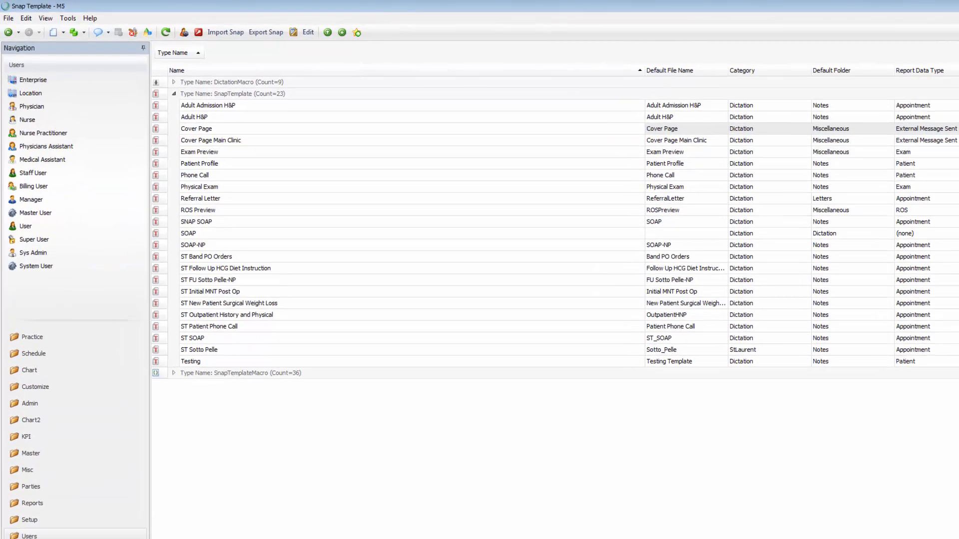
pyautogui.click(36, 126)
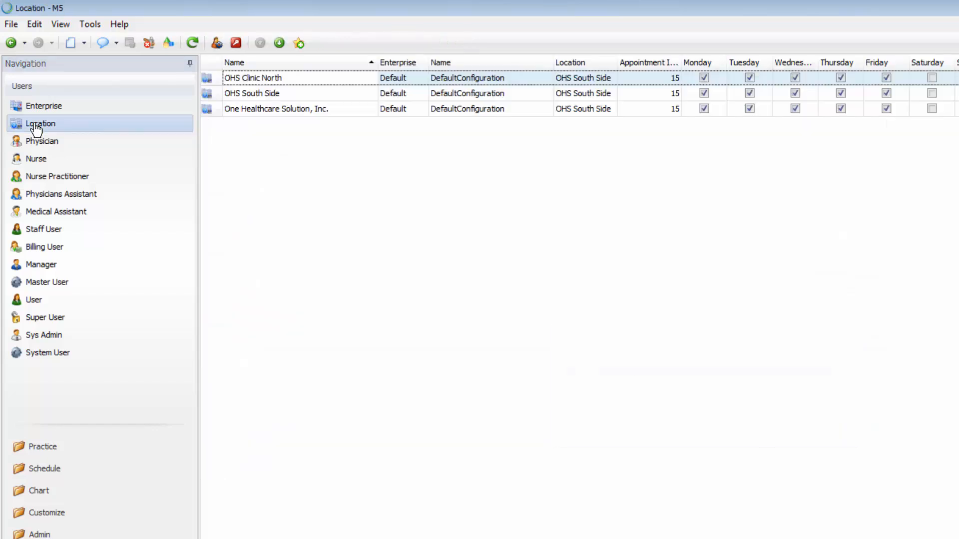
pyautogui.click(245, 113)
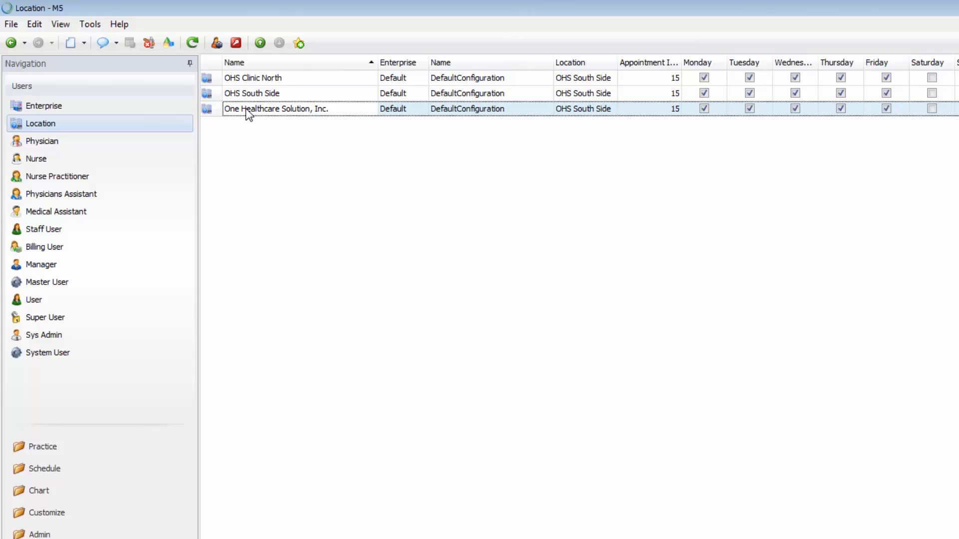
pyautogui.doubleClick(249, 114)
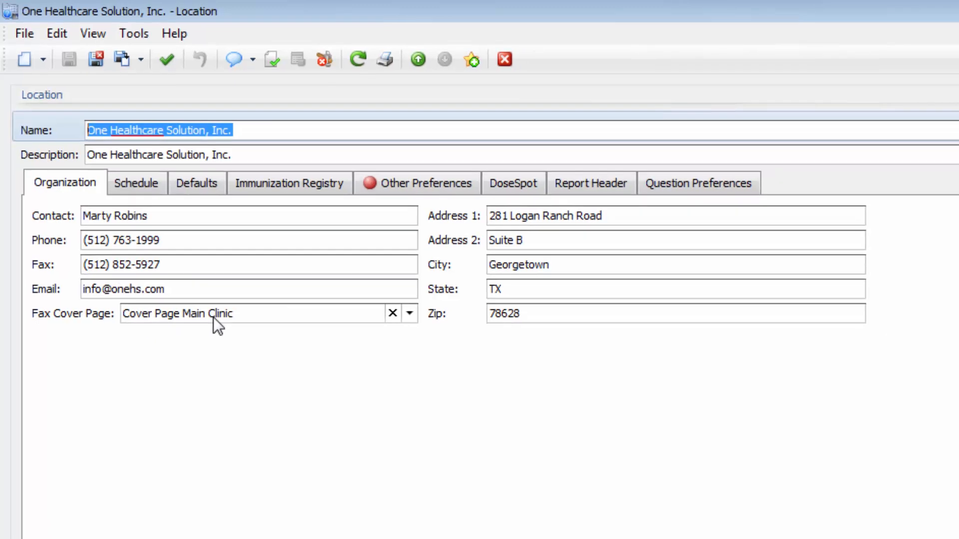
pyautogui.click(424, 325)
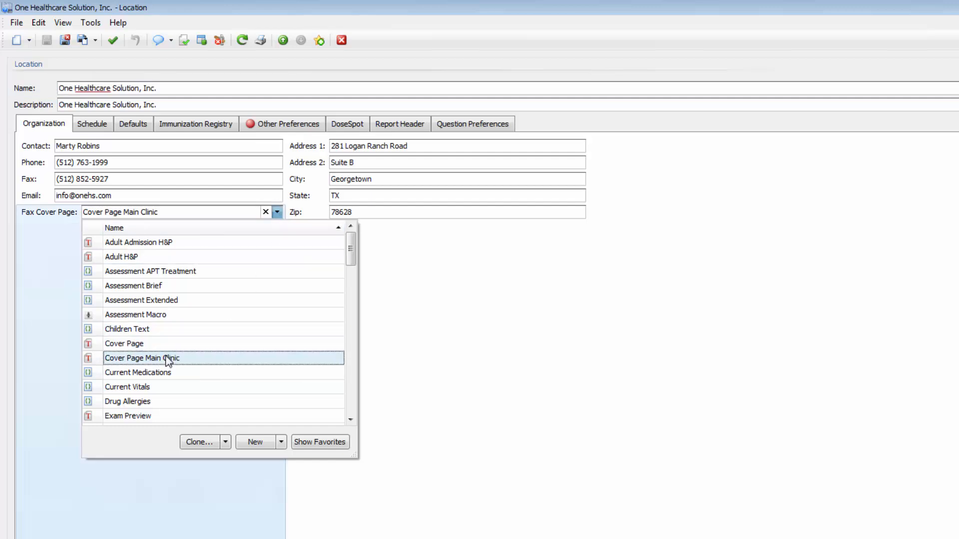
pyautogui.click(58, 306)
pyautogui.click(65, 41)
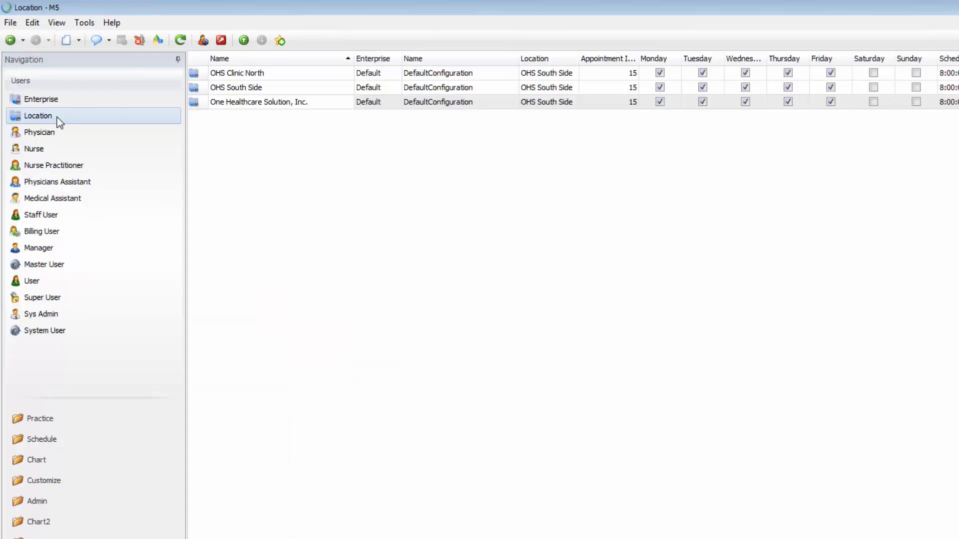
# Confirm the OHS South Side location uses Cover Page as its fax cover page and save
pyautogui.click(216, 89)
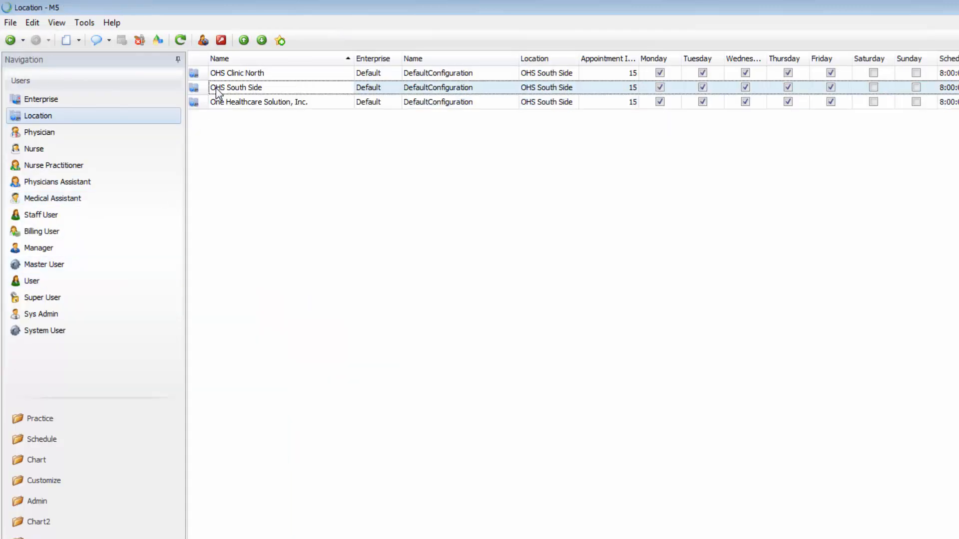
pyautogui.doubleClick(216, 89)
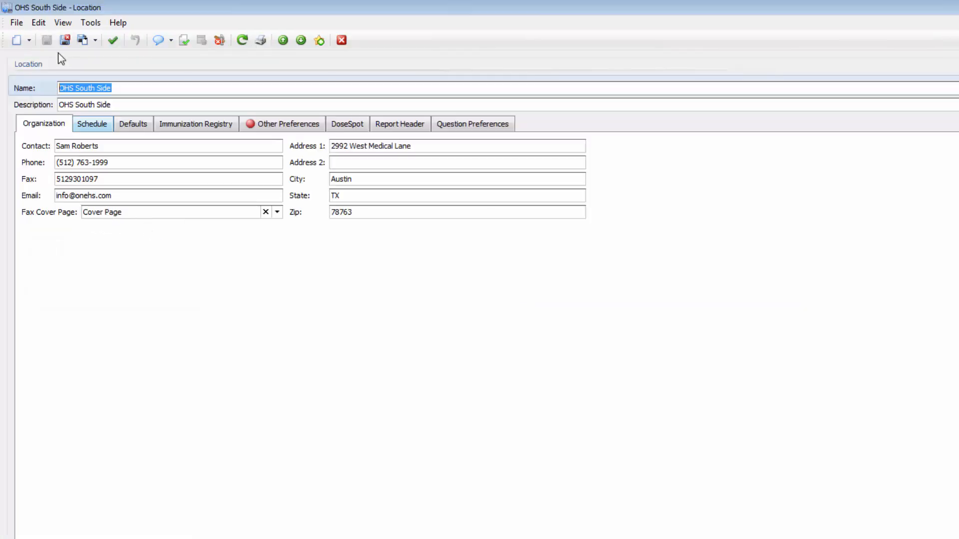
pyautogui.click(65, 40)
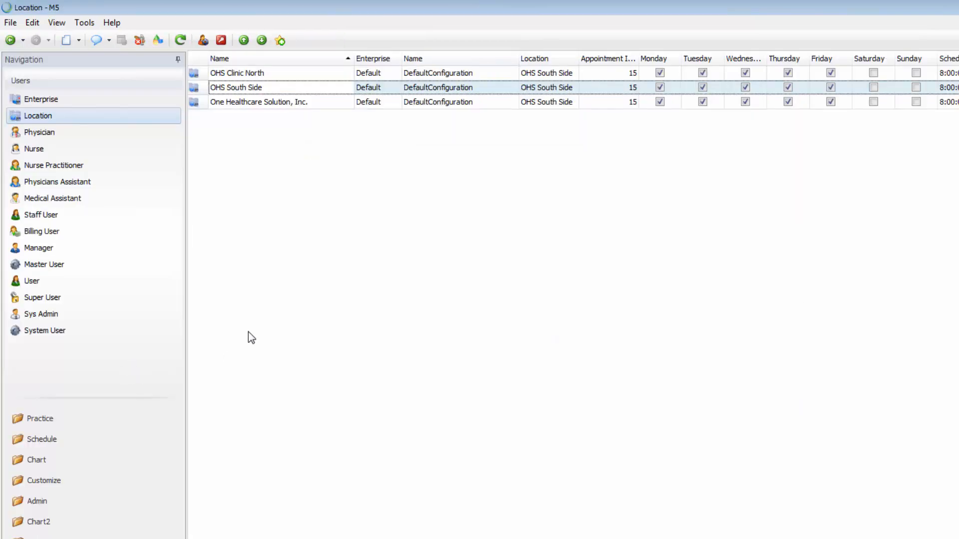
# Select the 4:00 PM back pain follow-up in Practice's Today's Appointments list
pyautogui.click(30, 425)
pyautogui.click(78, 100)
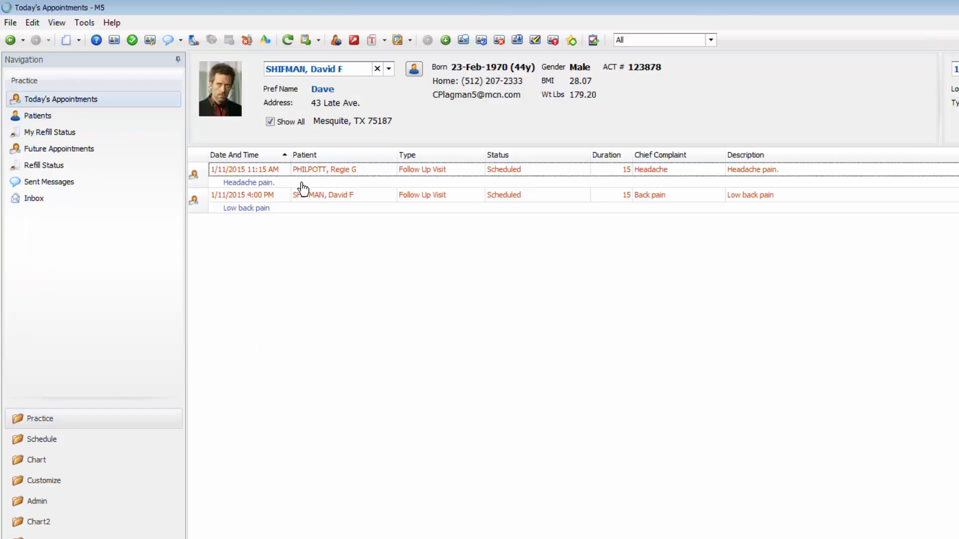
pyautogui.click(279, 206)
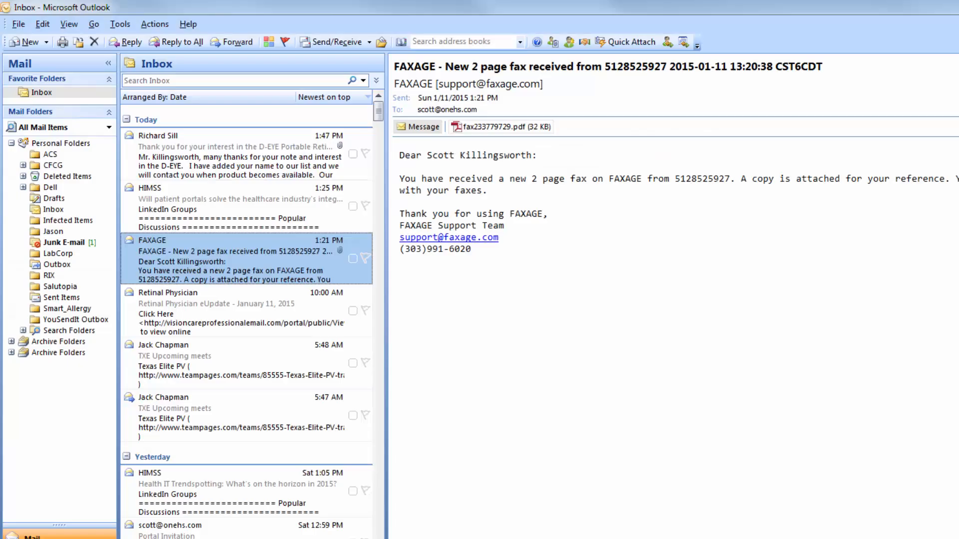
# Open the received 2-page fax PDF, read the cover sheet and back pain note, then close it
pyautogui.doubleClick(220, 111)
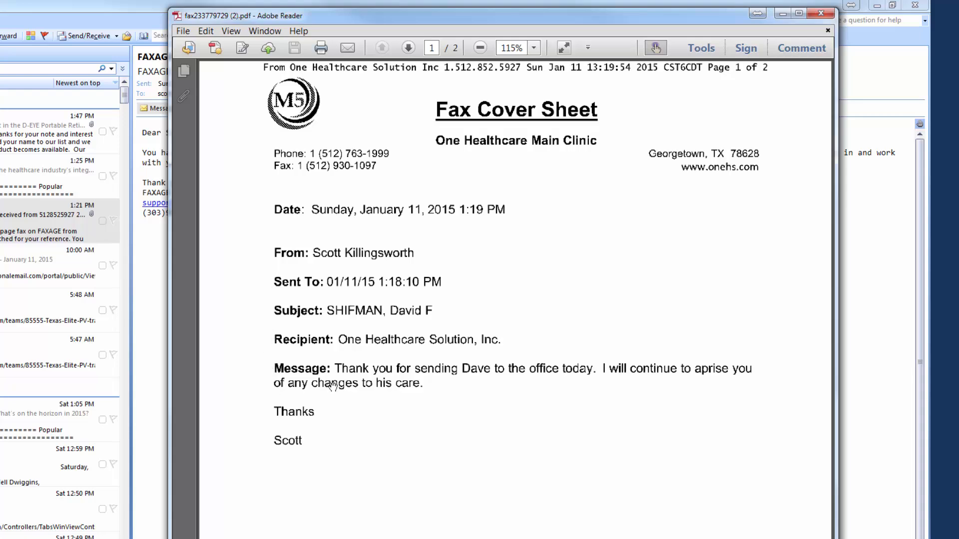
pyautogui.scroll(-12, 414, 408)
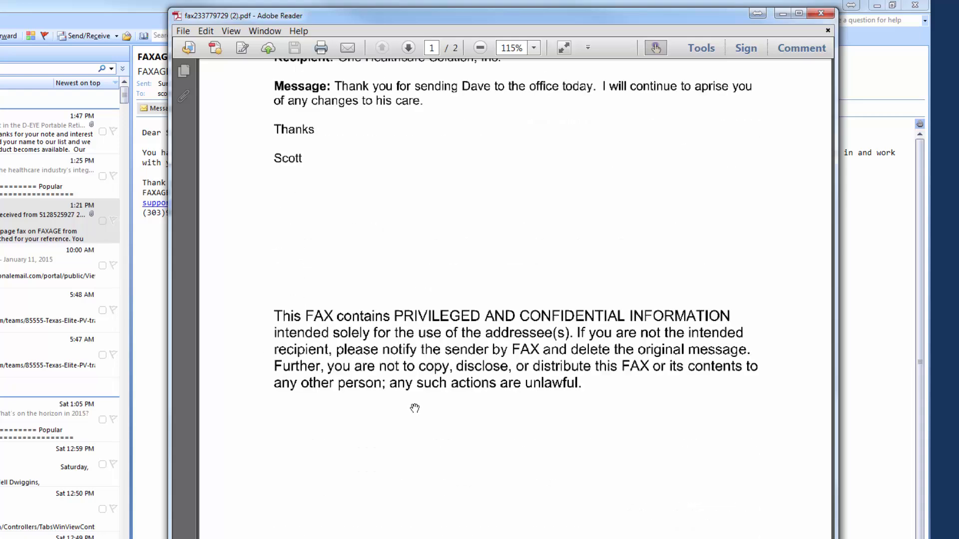
pyautogui.scroll(-3, 415, 409)
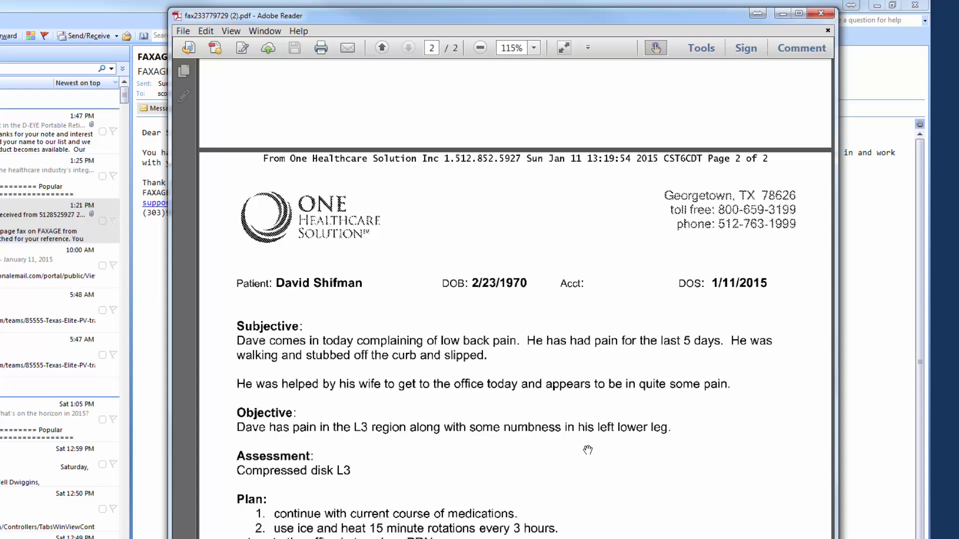
pyautogui.scroll(-3, 588, 450)
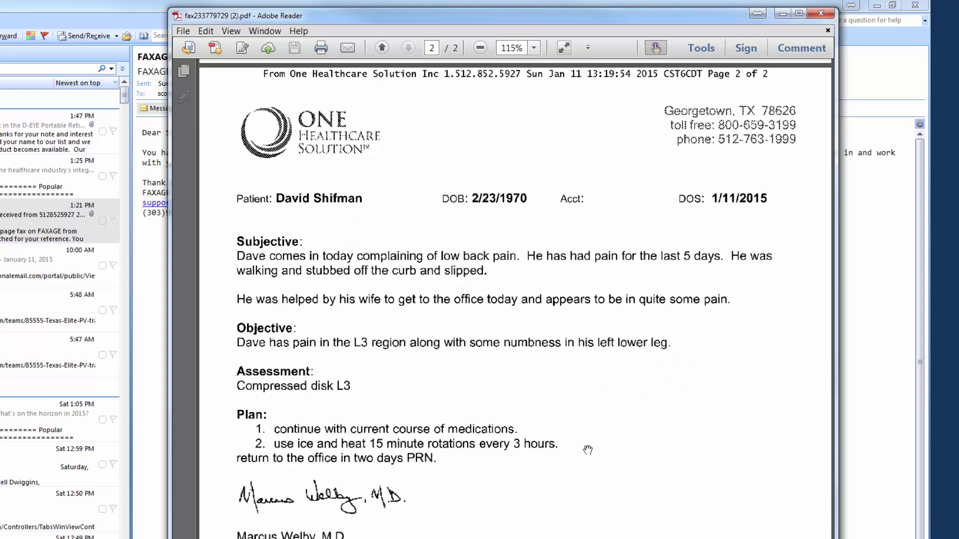
pyautogui.scroll(10, 588, 450)
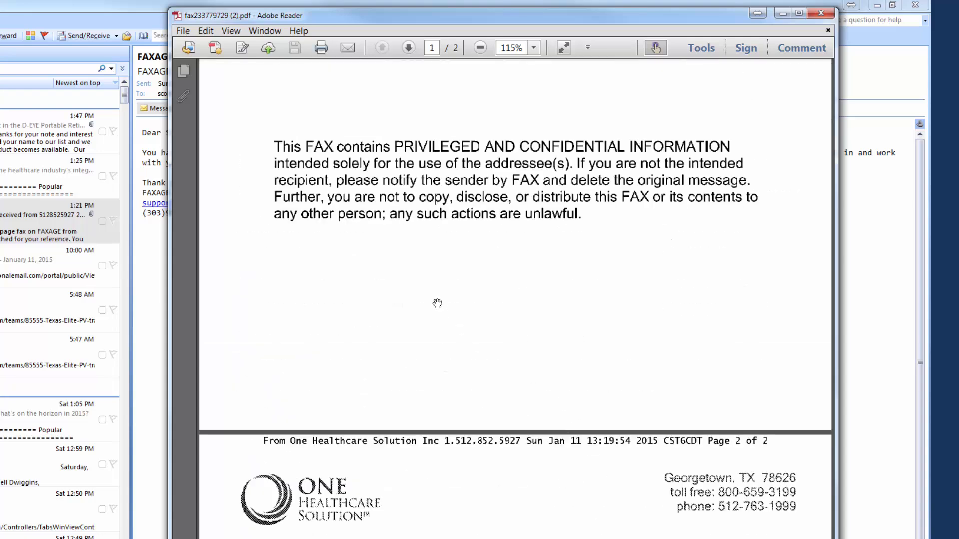
pyautogui.scroll(-3, 456, 492)
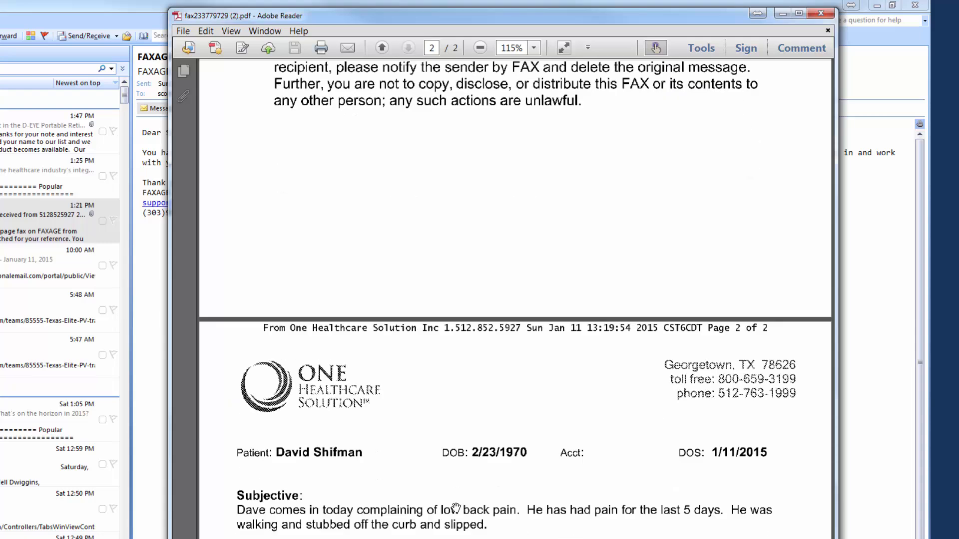
pyautogui.click(820, 14)
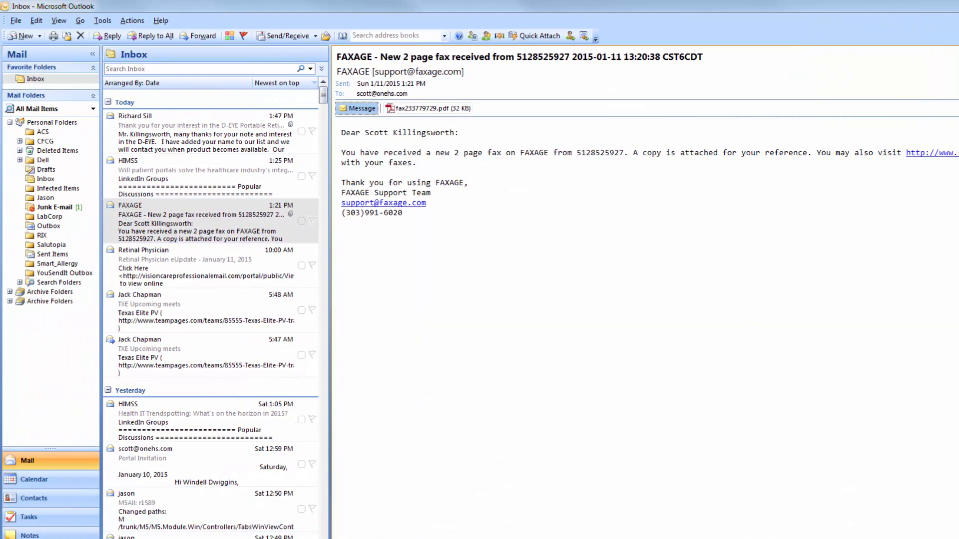
# Return from Outlook to M5 and open the Admin External Message Sent log
pyautogui.click(877, 6)
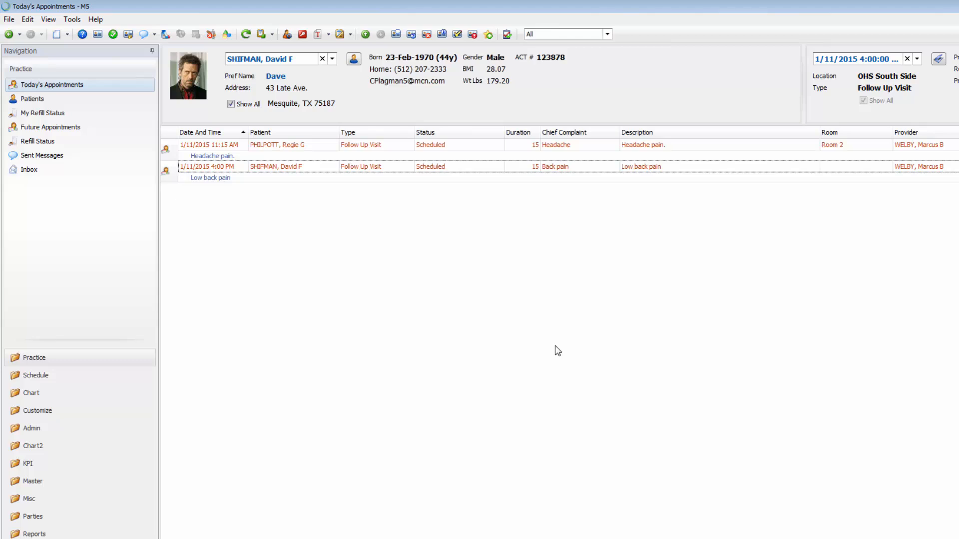
pyautogui.click(33, 429)
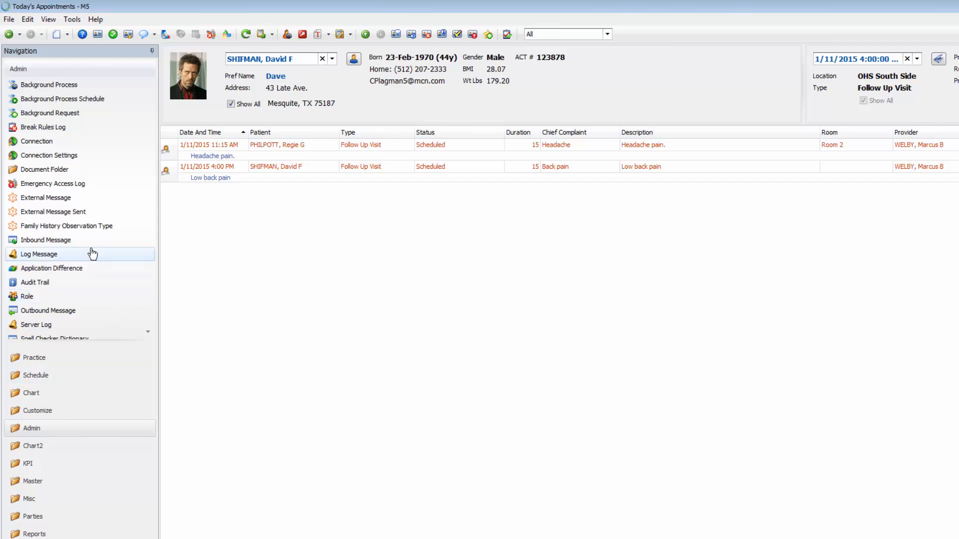
pyautogui.click(70, 213)
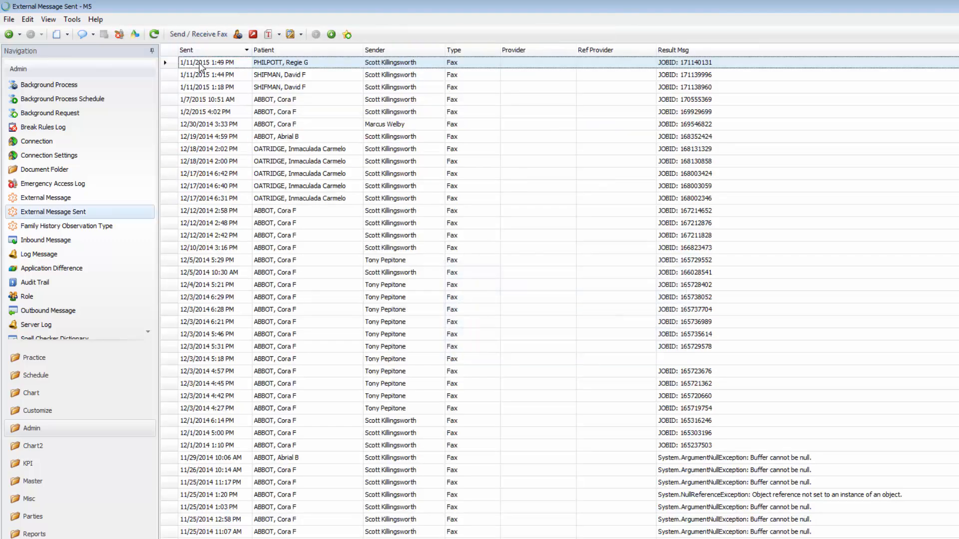
# Inspect the 1:18 PM fax's SNAP SOAP_Jan_11_2015.docx attachment and recipient, then close the record
pyautogui.click(200, 91)
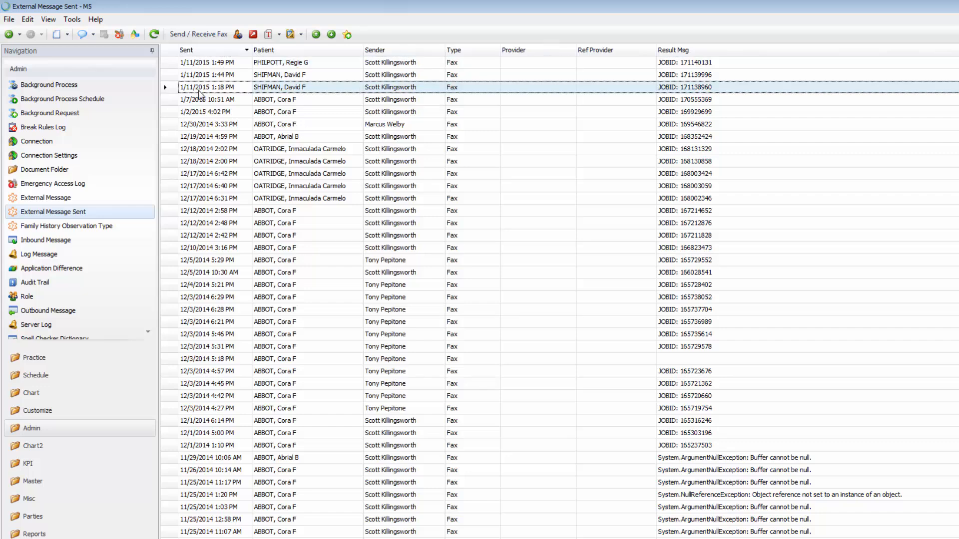
pyautogui.doubleClick(200, 92)
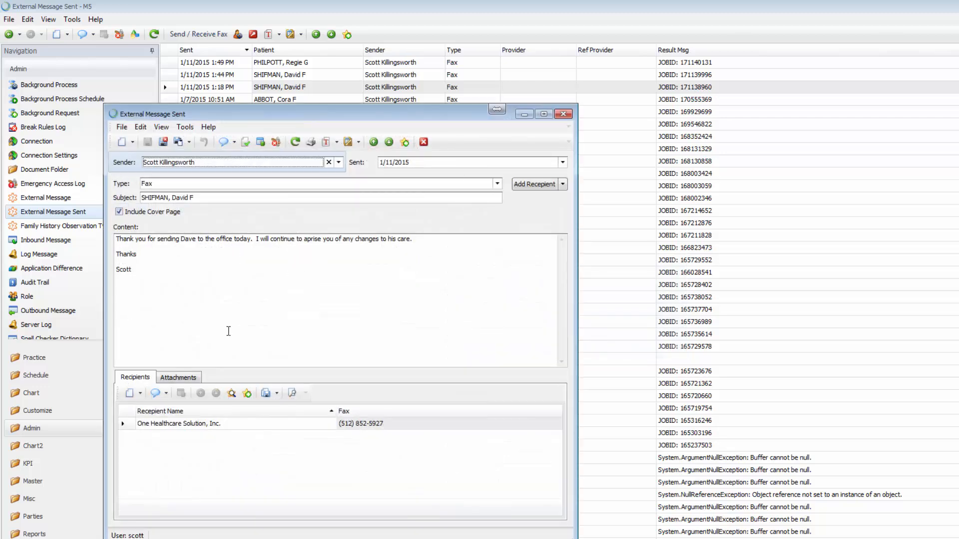
pyautogui.click(180, 378)
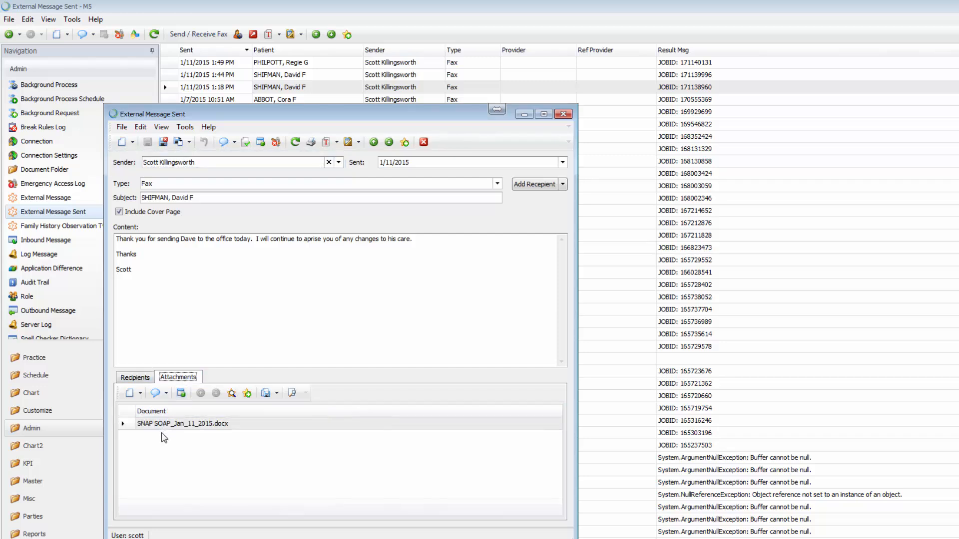
pyautogui.click(133, 378)
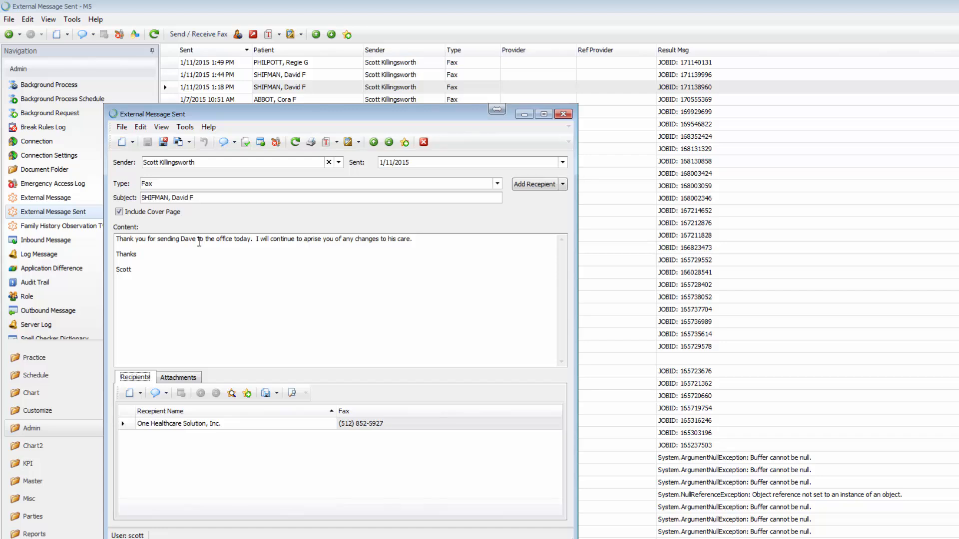
pyautogui.click(562, 114)
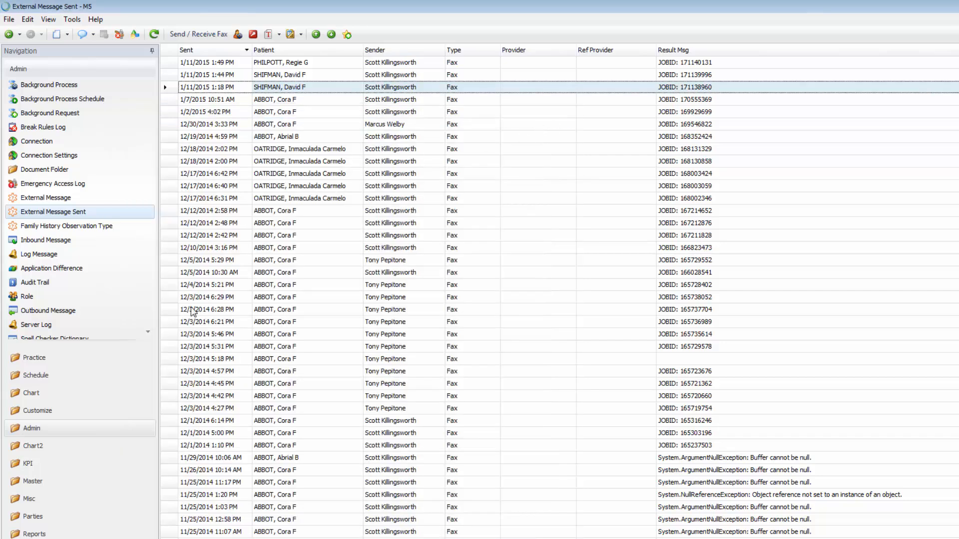
# Open today's 11:15 AM headache follow-up appointment and send its SOAP note via Send as > Fax
pyautogui.click(51, 360)
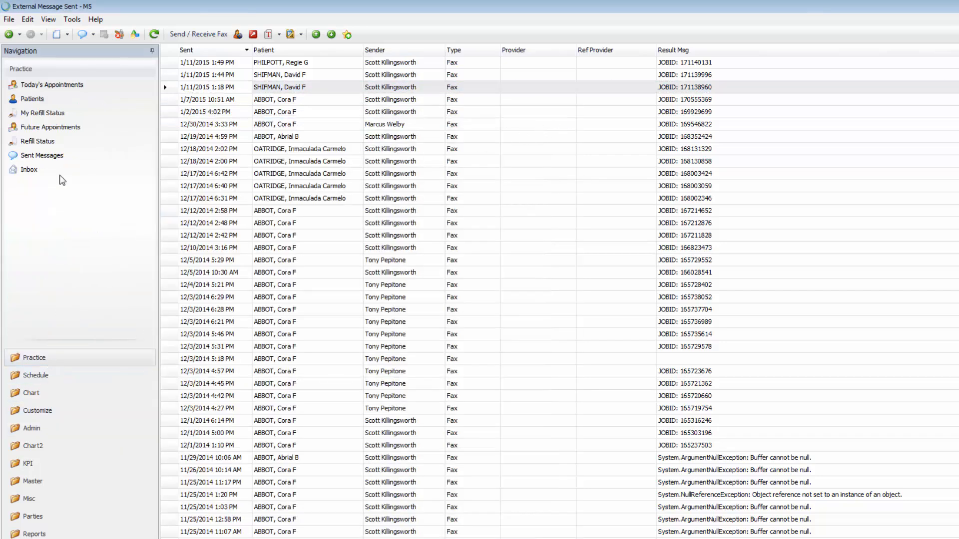
pyautogui.click(52, 85)
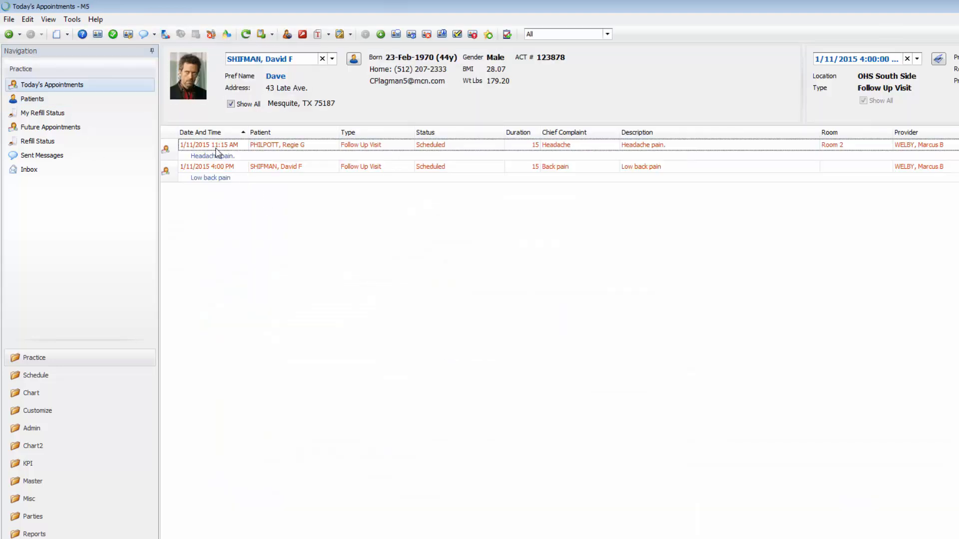
pyautogui.doubleClick(218, 150)
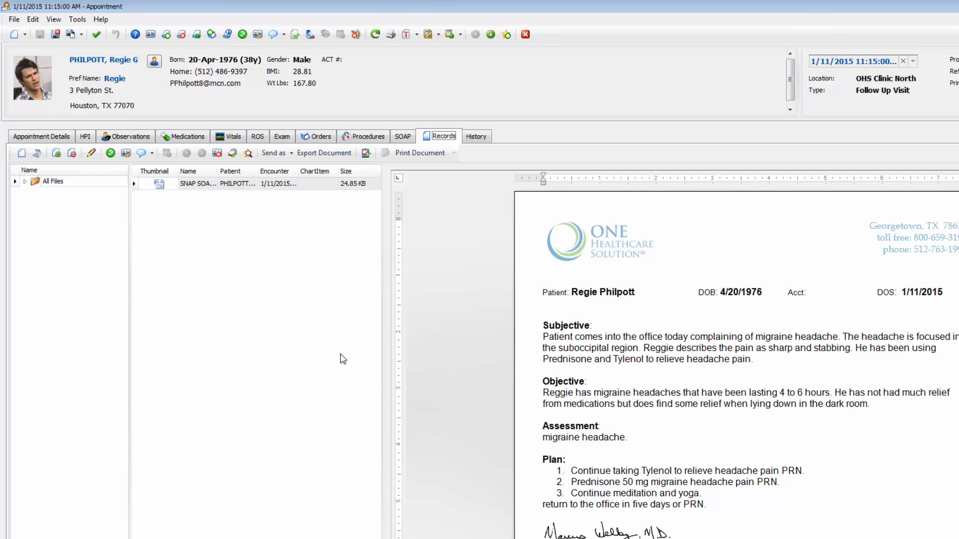
pyautogui.click(274, 153)
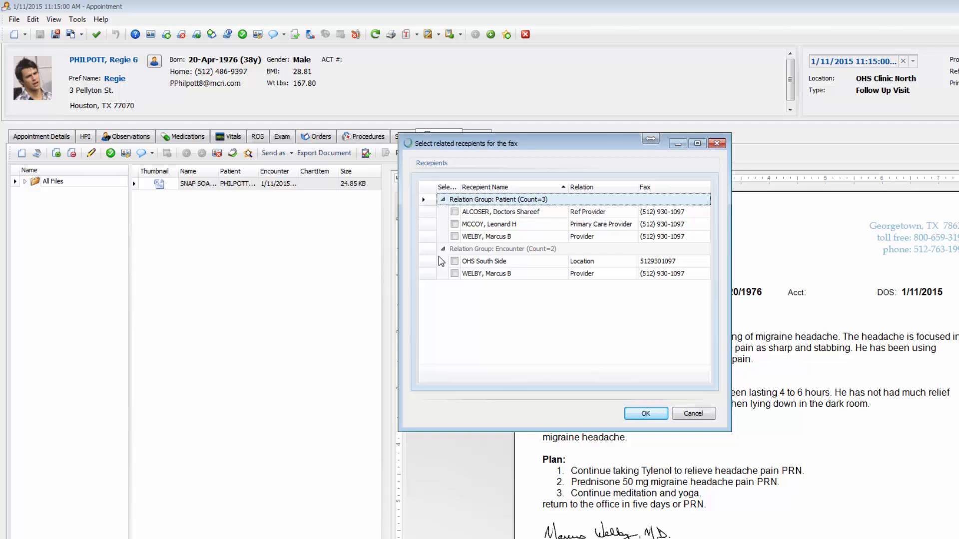
# Address the fax to the patient's Ref Provider plus a second provider chosen from the RefProvider list
pyautogui.click(454, 211)
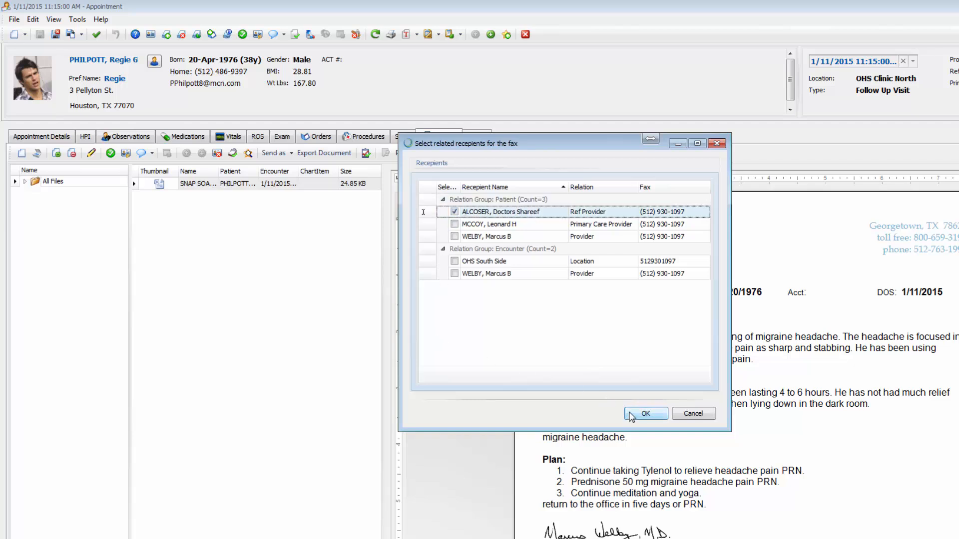
pyautogui.click(645, 414)
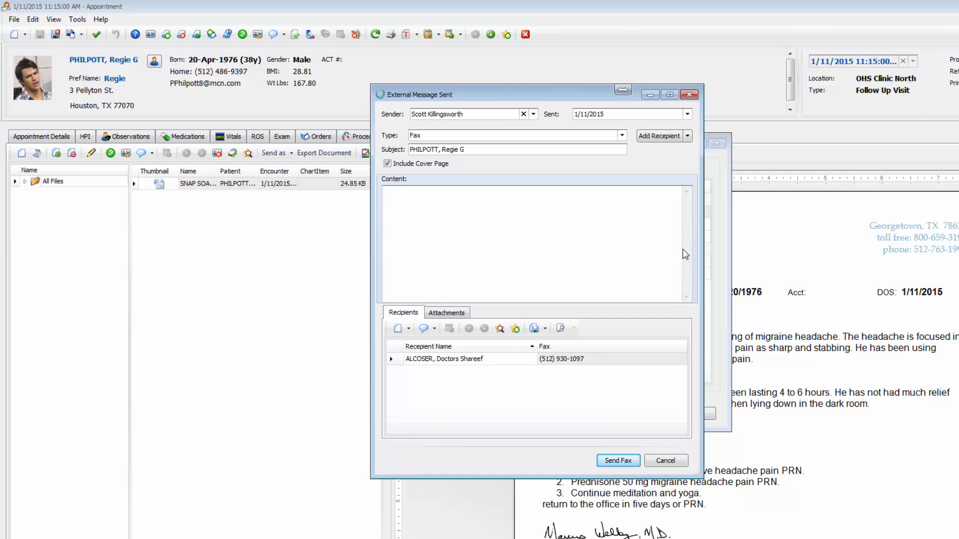
pyautogui.click(688, 136)
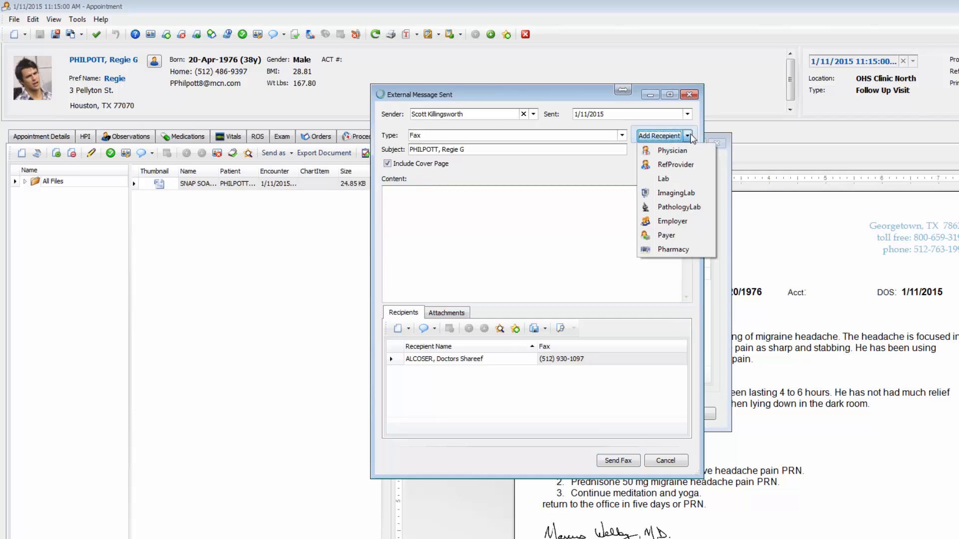
pyautogui.click(682, 165)
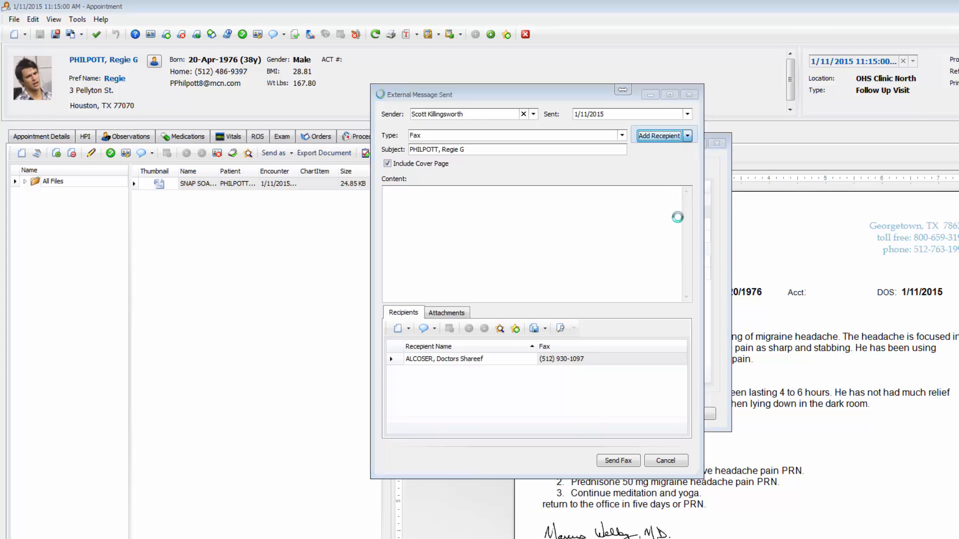
pyautogui.moveTo(723, 138); pyautogui.dragTo(723, 273)
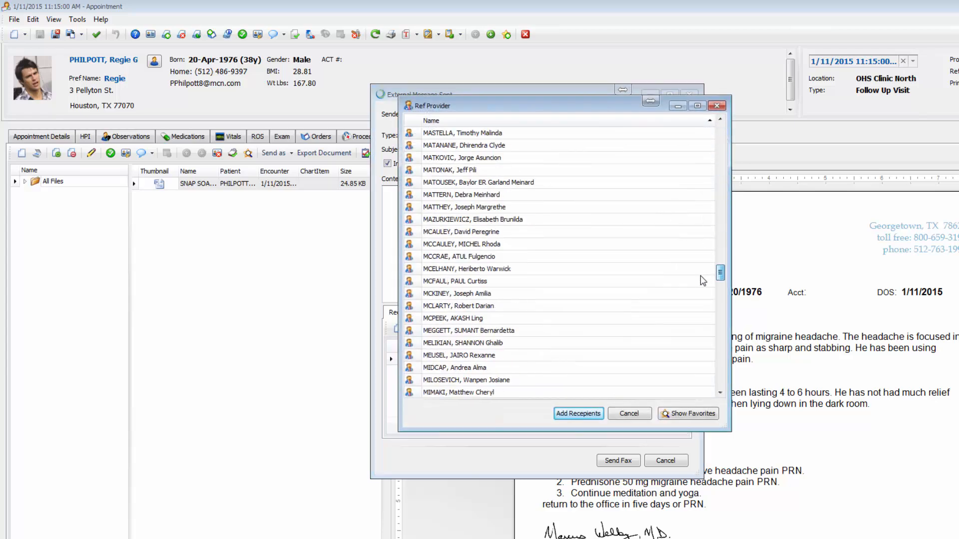
pyautogui.click(463, 356)
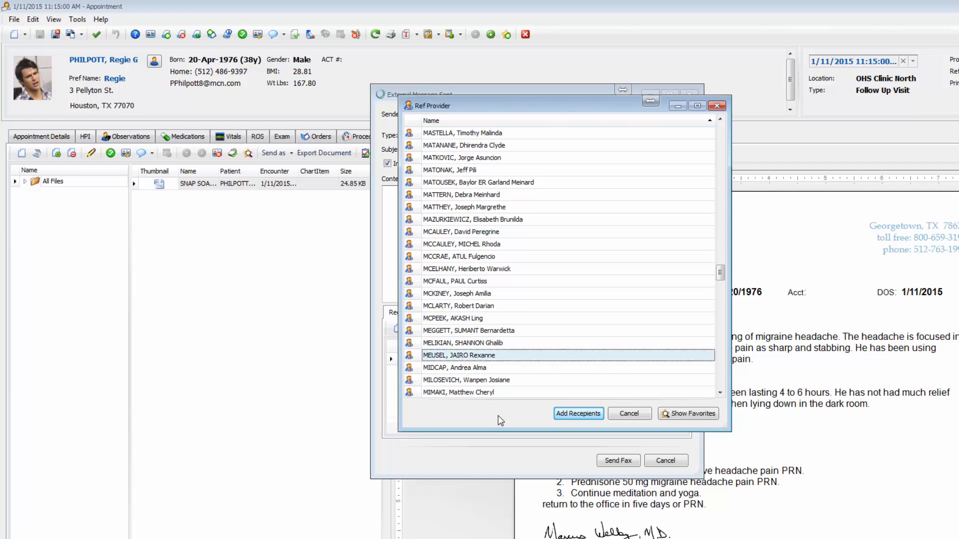
pyautogui.click(579, 414)
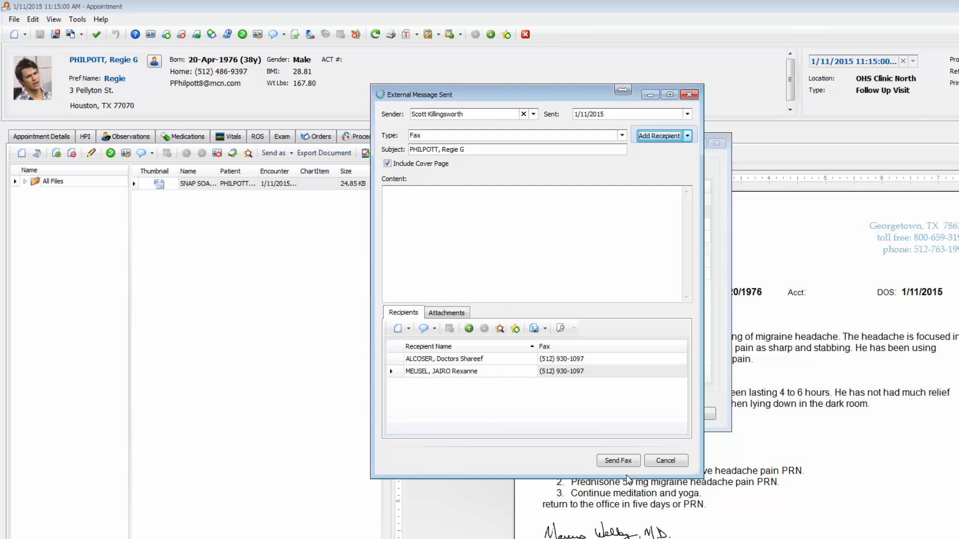
# Send the SOAP note fax, save the appointment, and open the External Message Sent log
pyautogui.click(619, 461)
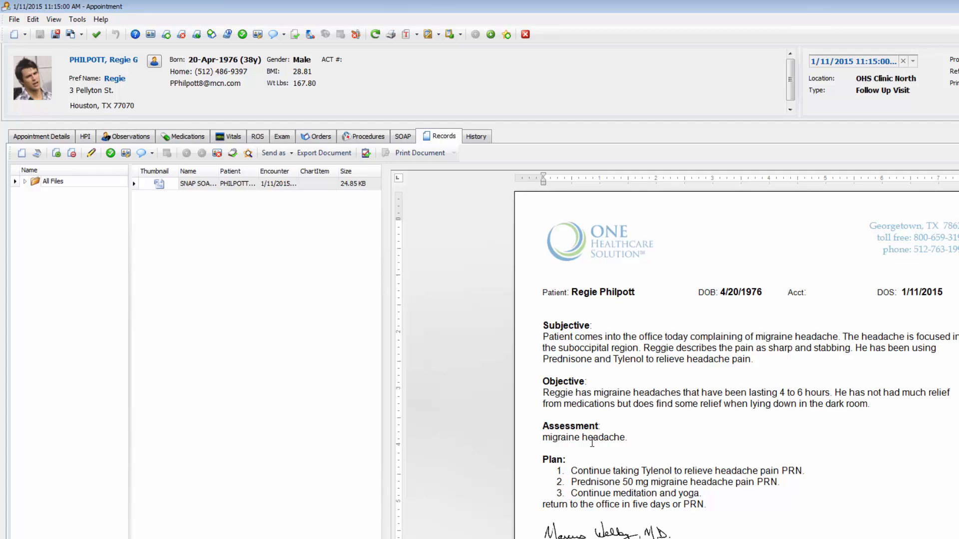
pyautogui.click(56, 34)
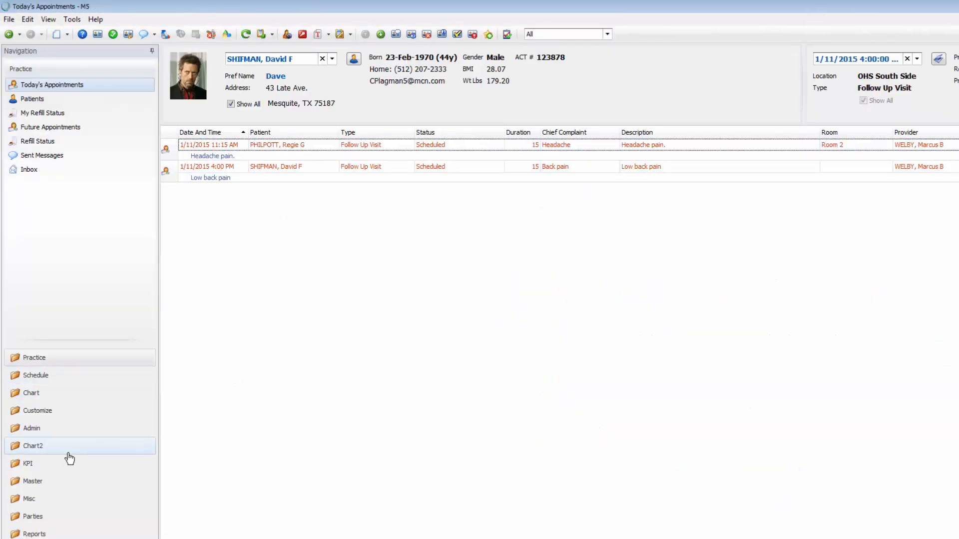
pyautogui.click(32, 429)
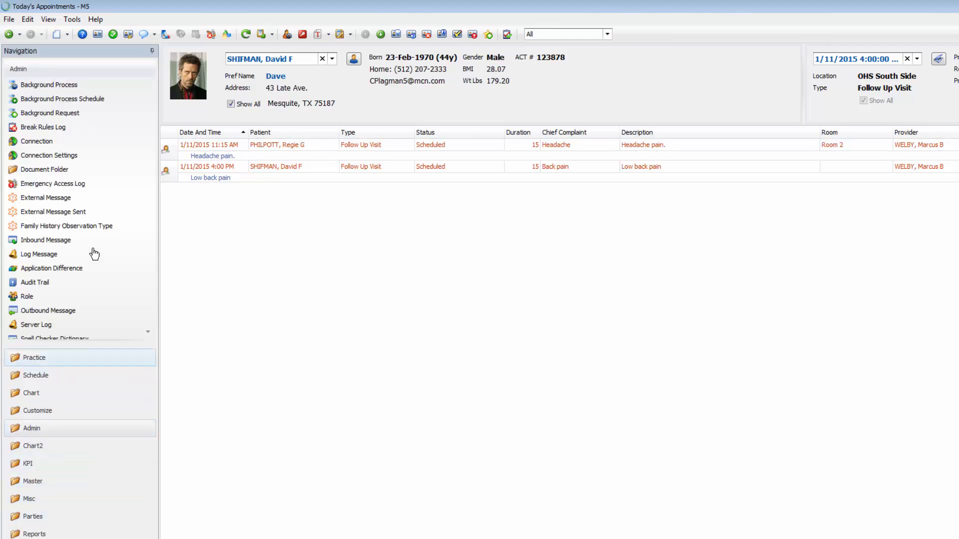
pyautogui.click(60, 212)
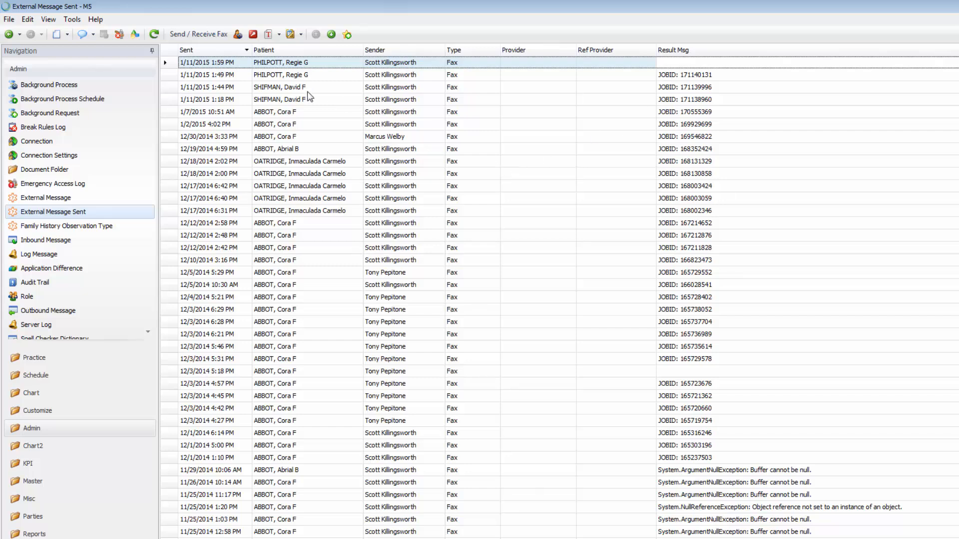
pyautogui.click(153, 35)
pyautogui.doubleClick(221, 76)
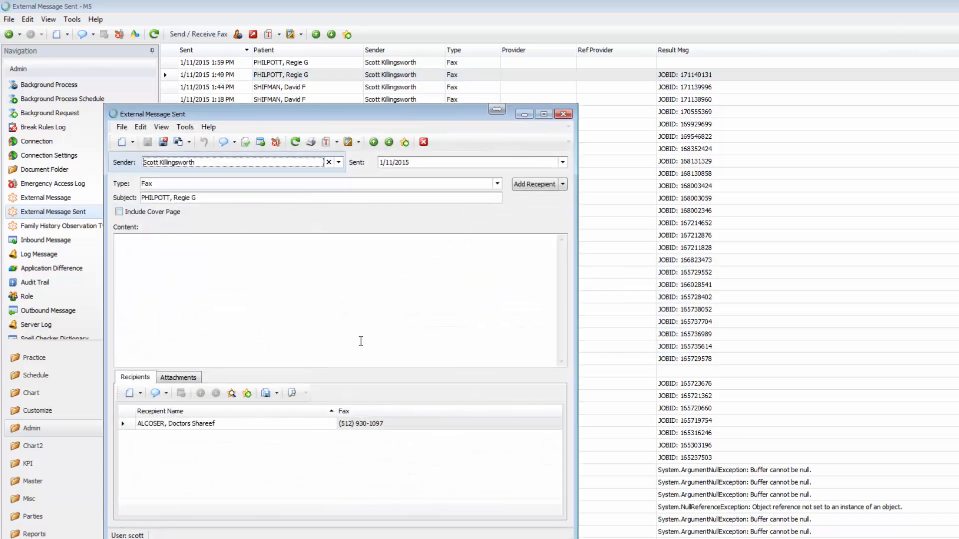
pyautogui.click(398, 424)
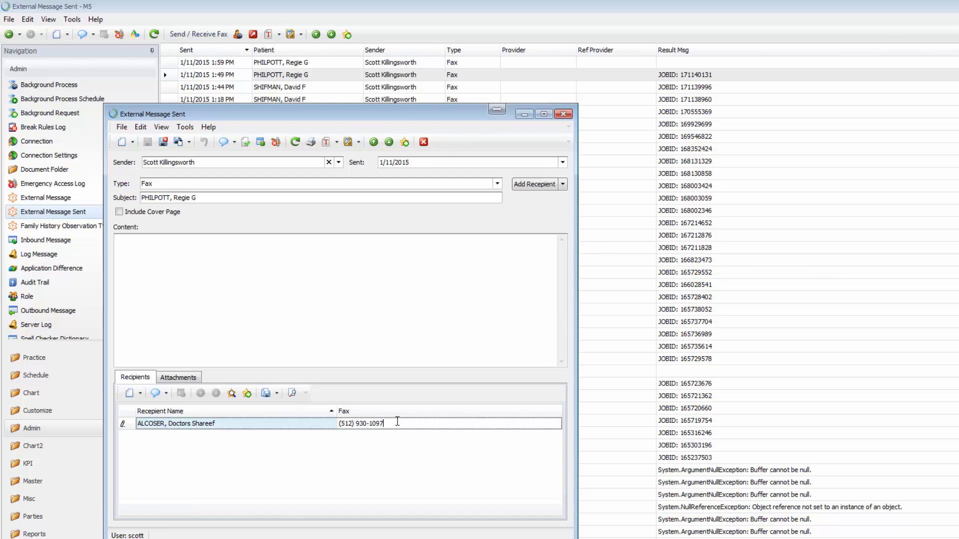
pyautogui.press('BackSpace')
pyautogui.press('BackSpace')
pyautogui.click(564, 114)
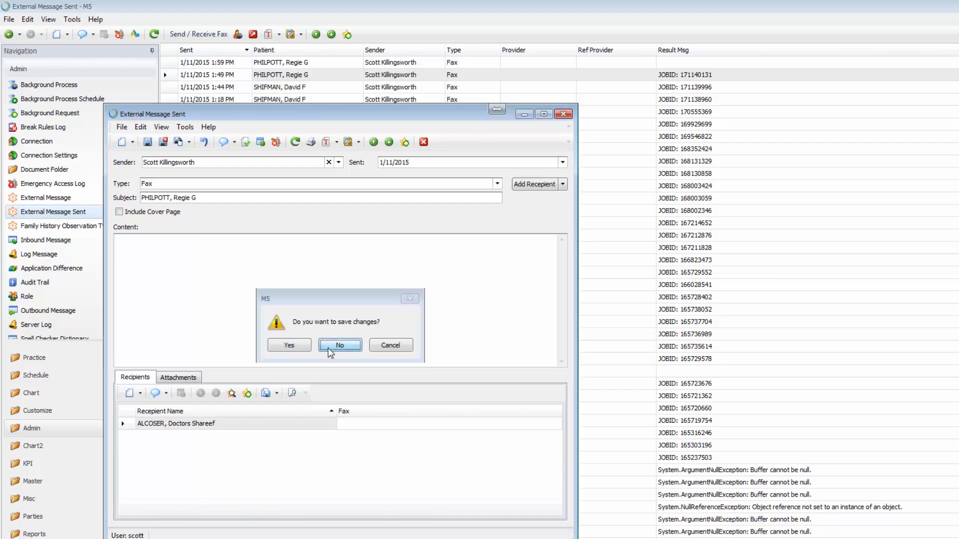
pyautogui.click(329, 350)
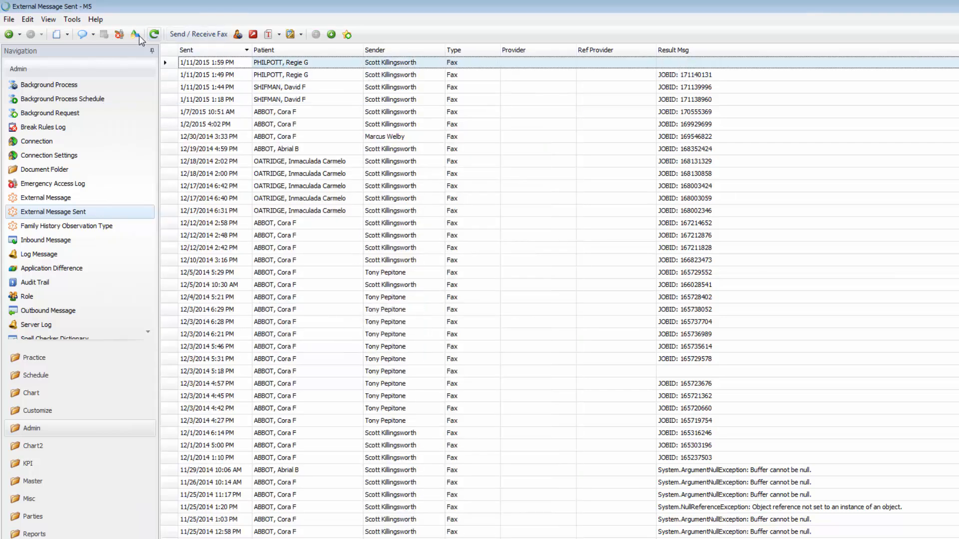
# Refresh to get the 1:59 PM fax's JOBID and verify its cover page and two recipients
pyautogui.click(153, 35)
pyautogui.doubleClick(231, 63)
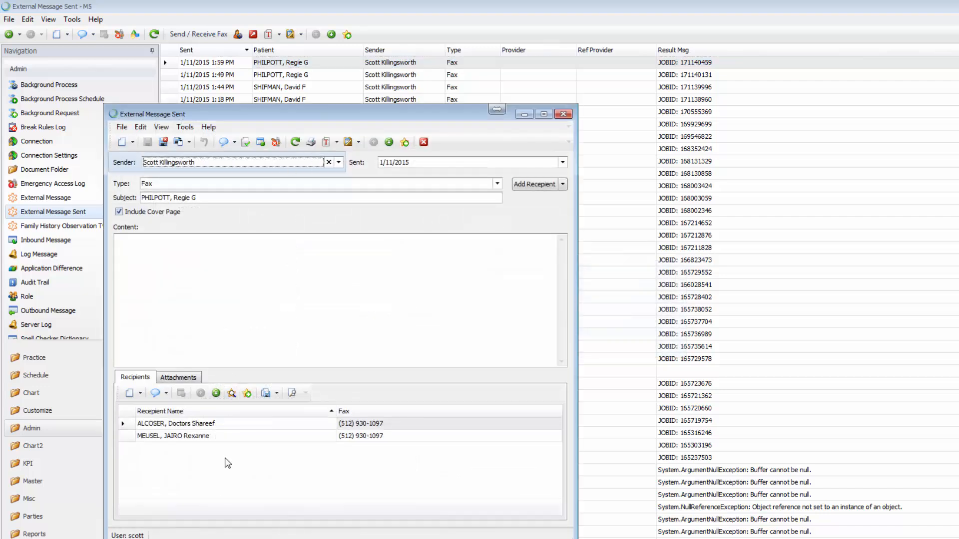
pyautogui.moveTo(255, 116); pyautogui.dragTo(279, 108)
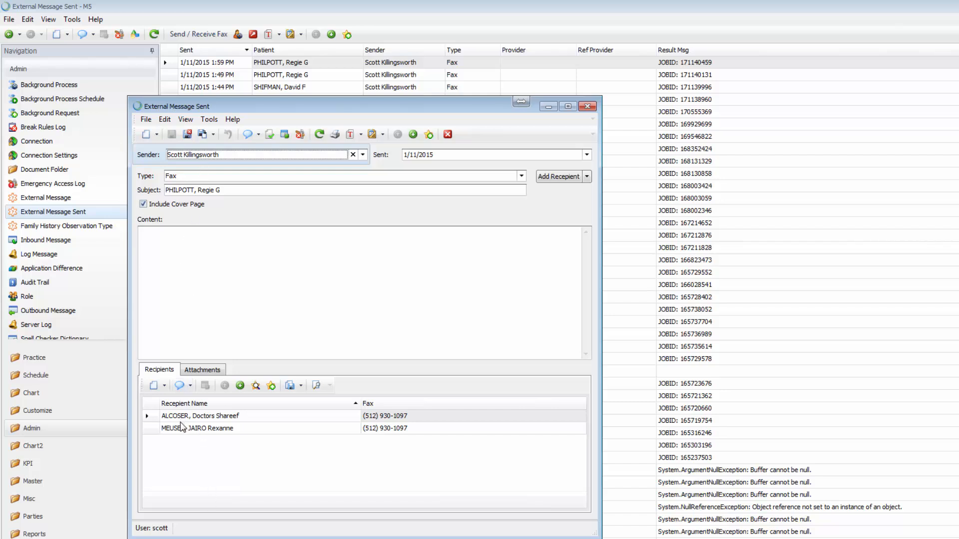
pyautogui.click(587, 107)
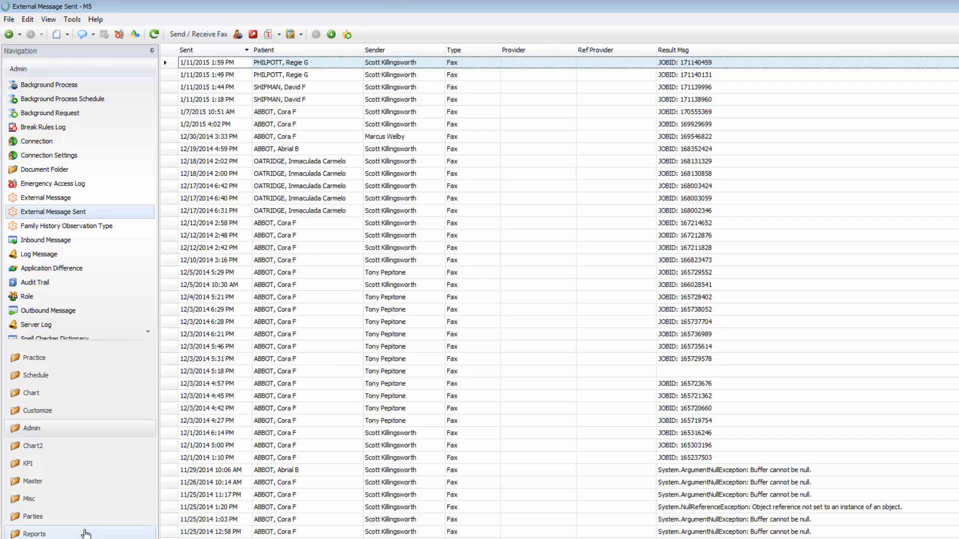
# Review the snap templates list with the SnapTemplate group expanded
pyautogui.click(49, 413)
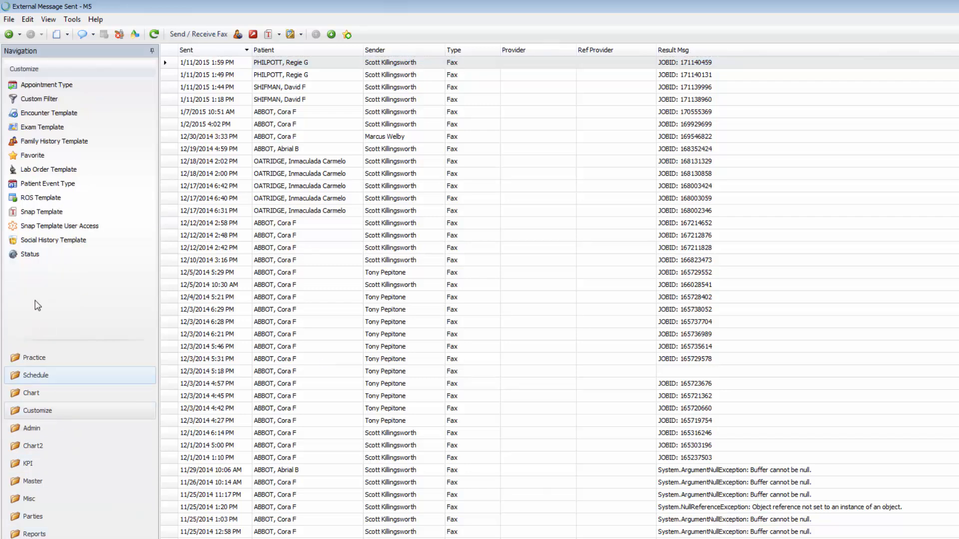
pyautogui.click(29, 214)
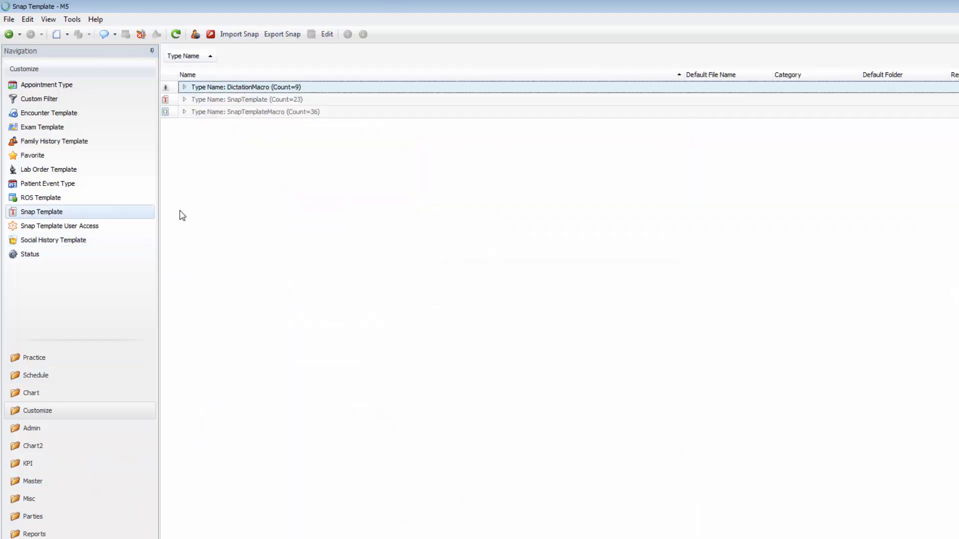
pyautogui.click(185, 100)
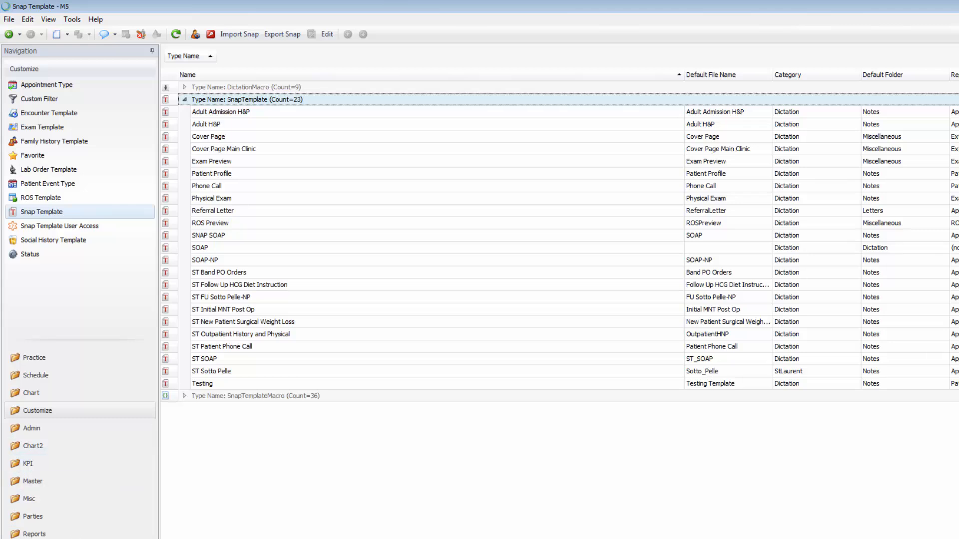
# Confirm One Healthcare Solution, Inc.'s fax cover page is Cover Page Main Clinic and save the location
pyautogui.click(32, 481)
pyautogui.click(33, 99)
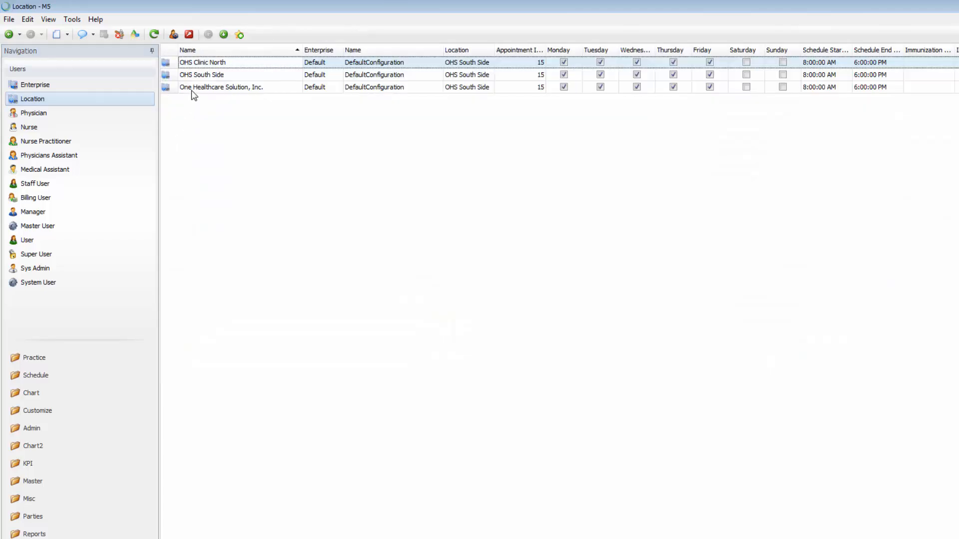
pyautogui.click(192, 91)
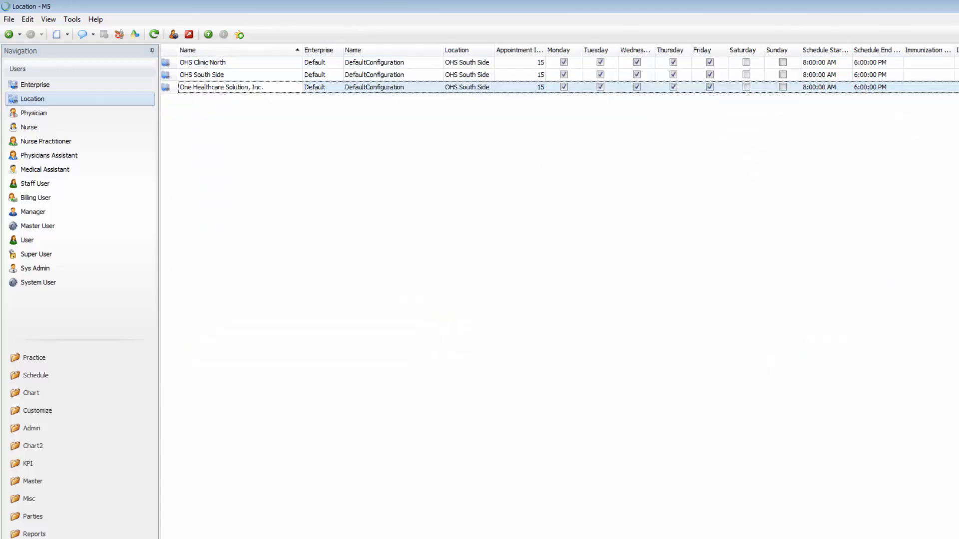
pyautogui.doubleClick(209, 91)
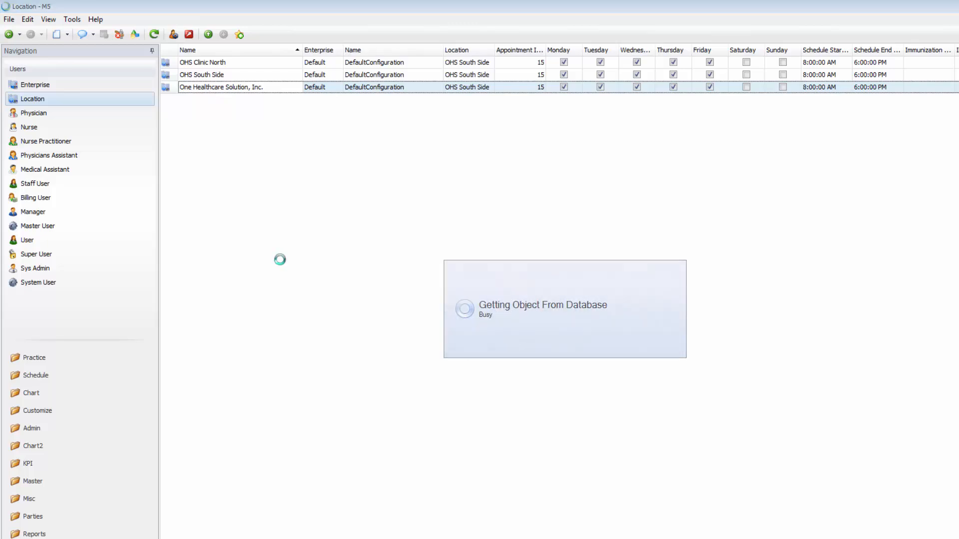
pyautogui.click(236, 181)
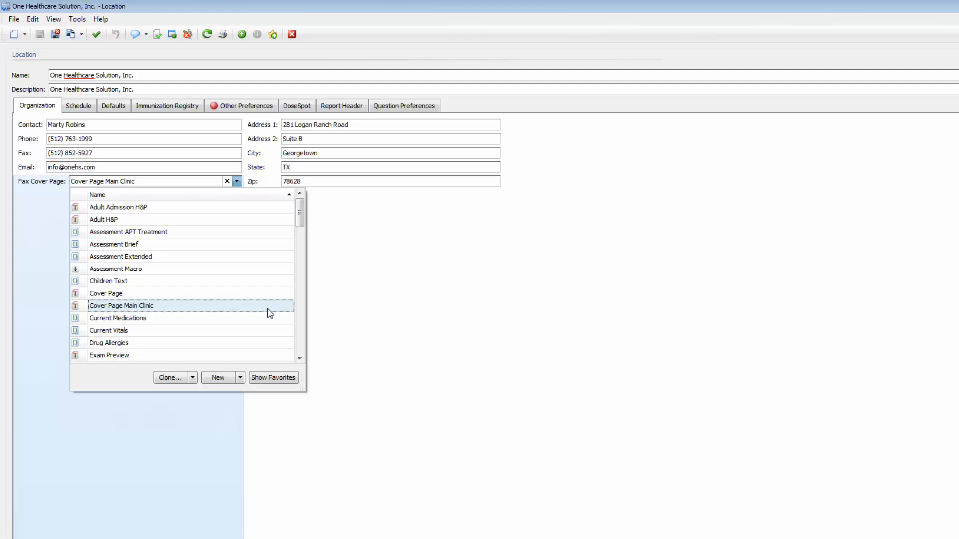
pyautogui.click(379, 295)
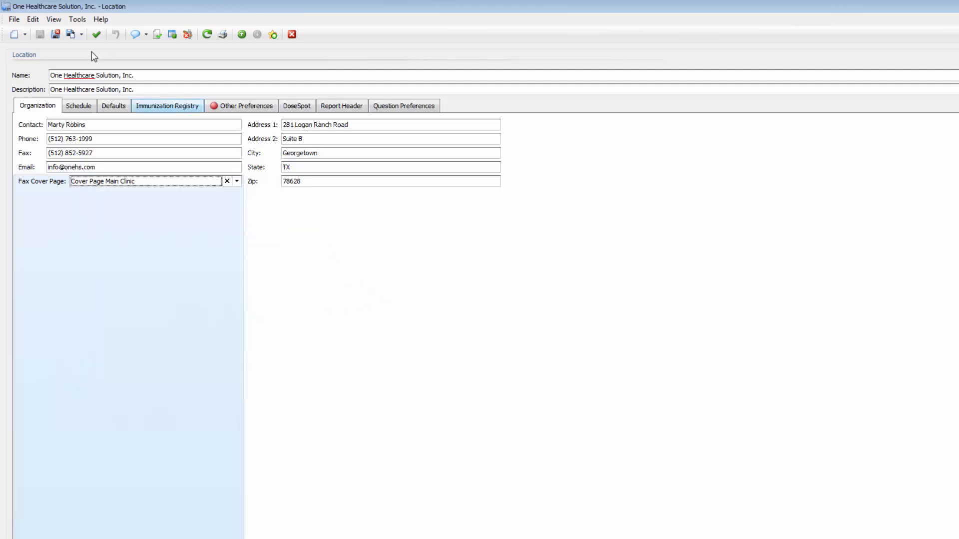
pyautogui.click(56, 35)
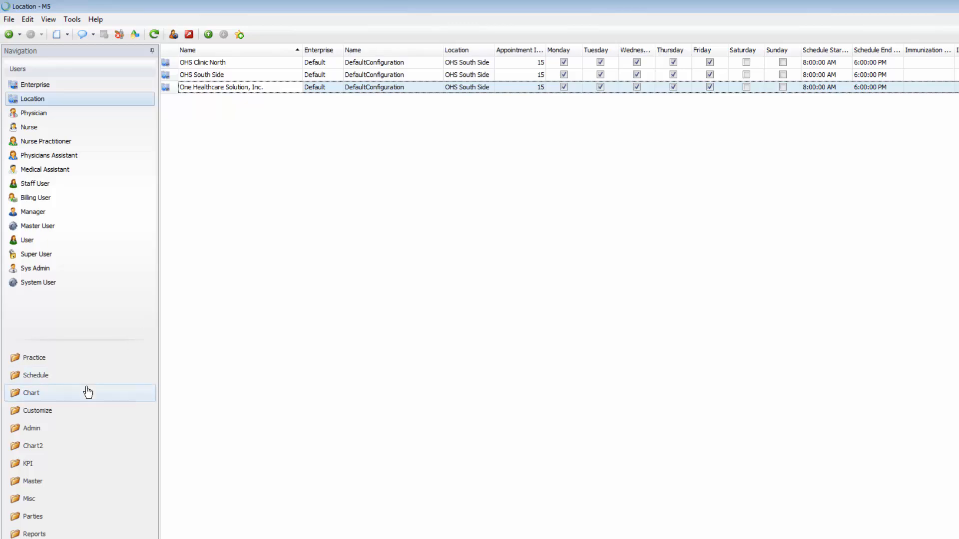
# Return to Today's Appointments showing the 11:15 AM and 4:00 PM visits
pyautogui.click(36, 364)
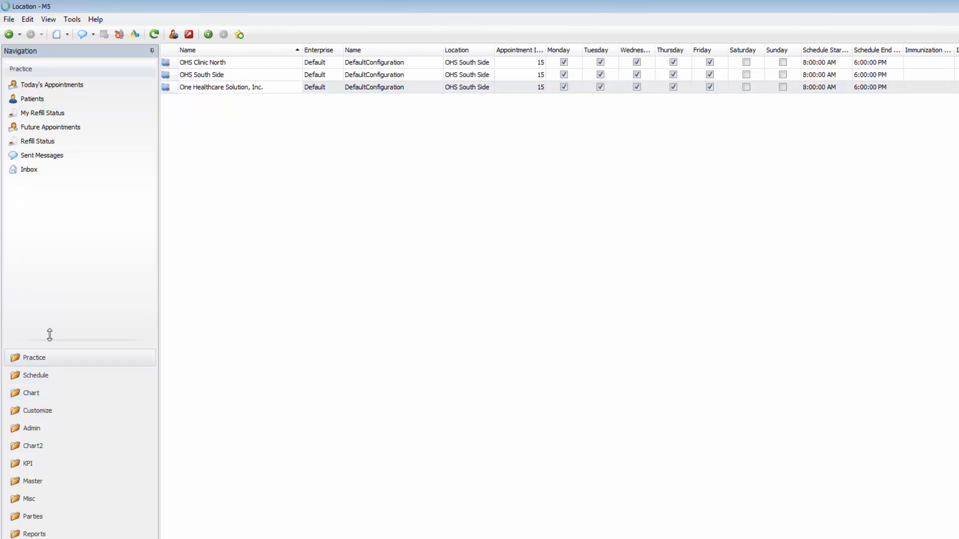
pyautogui.click(50, 85)
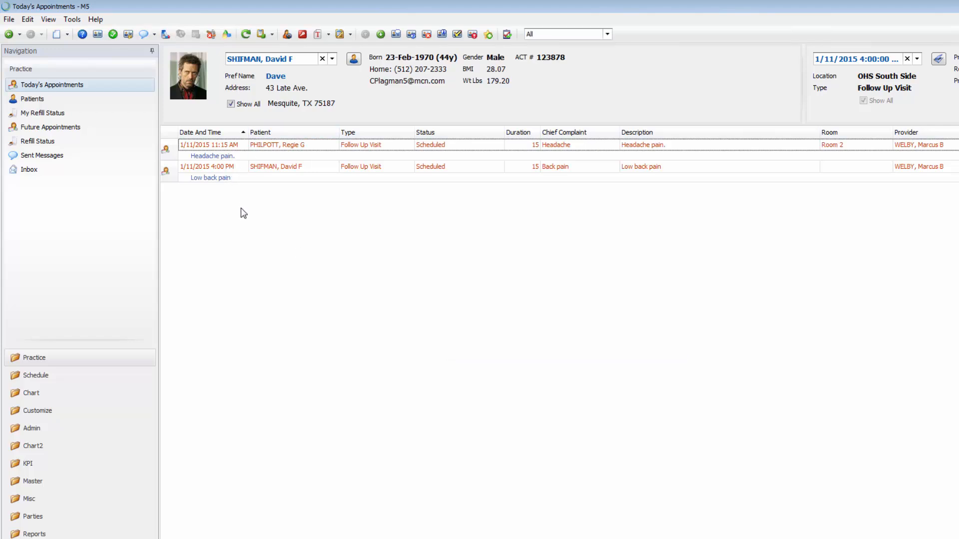
pyautogui.click(354, 59)
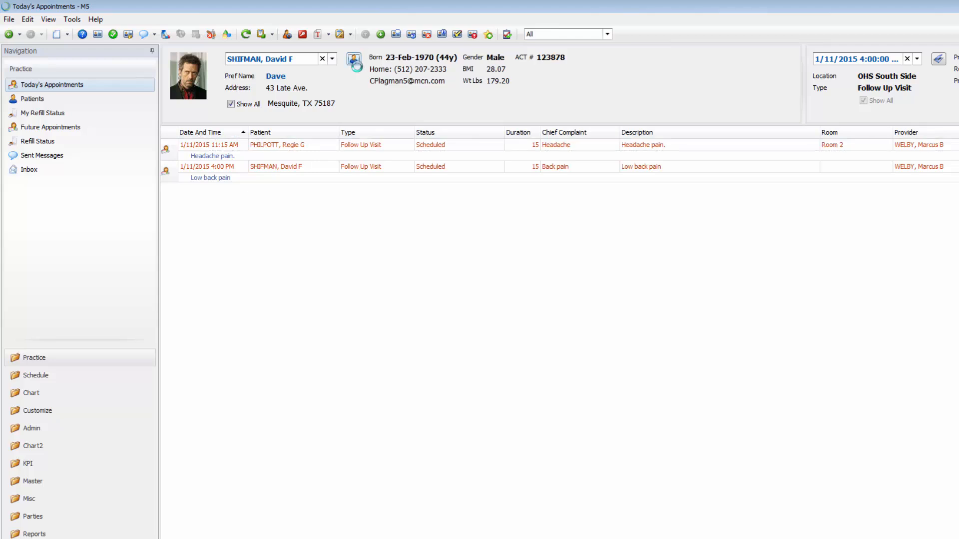